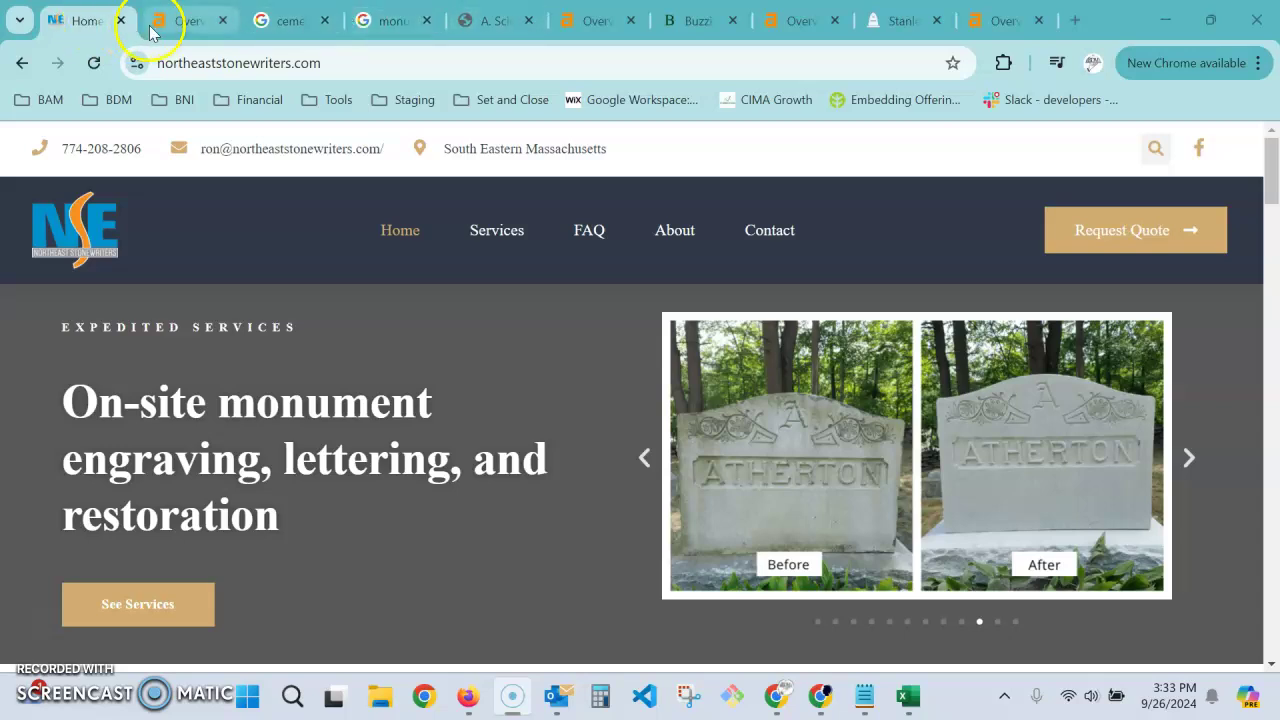
Review the Google results for "cemetary lettering RI" and "monument restoration ri" to see which competitors rank.
{"action": "left_click", "coordinate": [280, 20]}
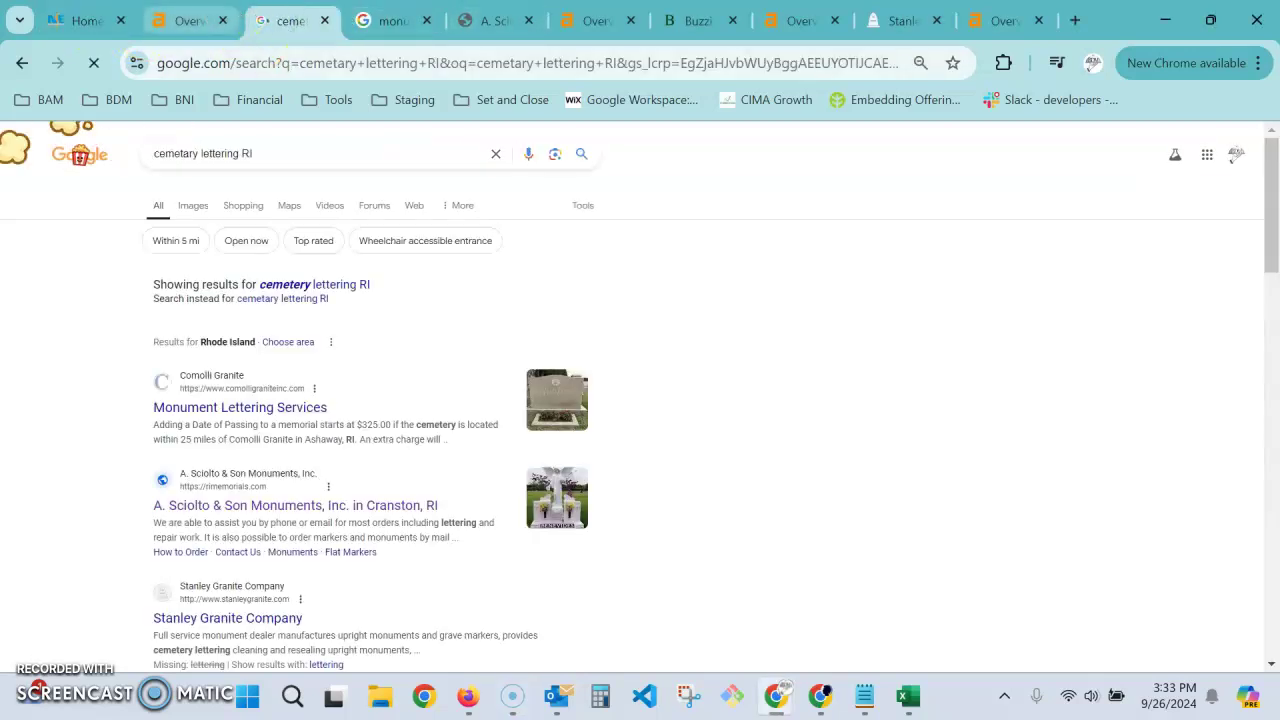
{"action": "left_click", "coordinate": [393, 20]}
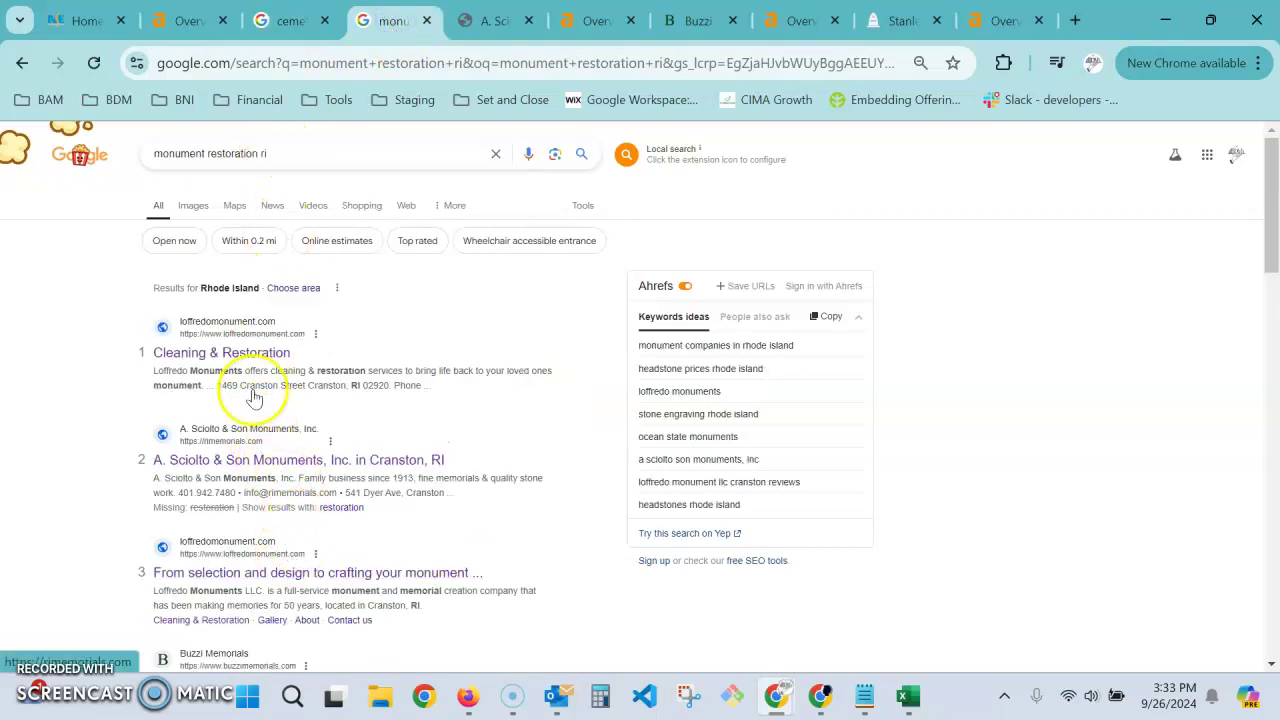
{"action": "left_click", "coordinate": [290, 20]}
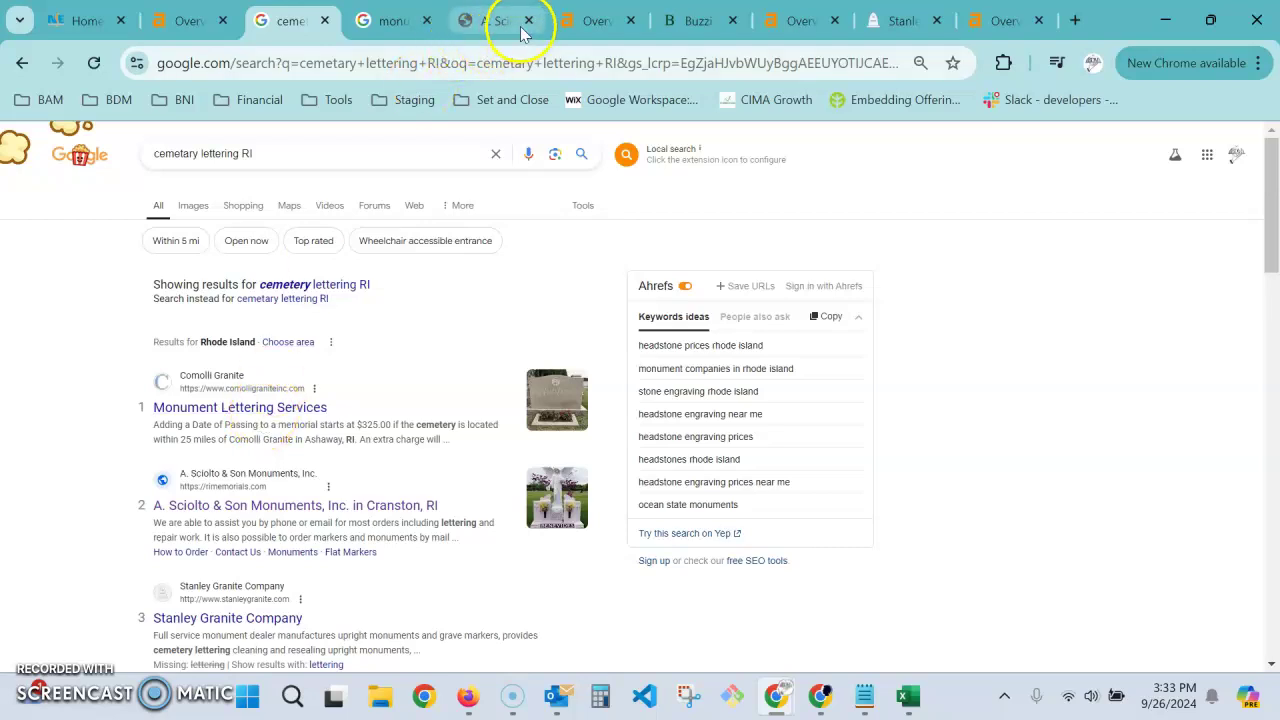
{"action": "left_click", "coordinate": [180, 20]}
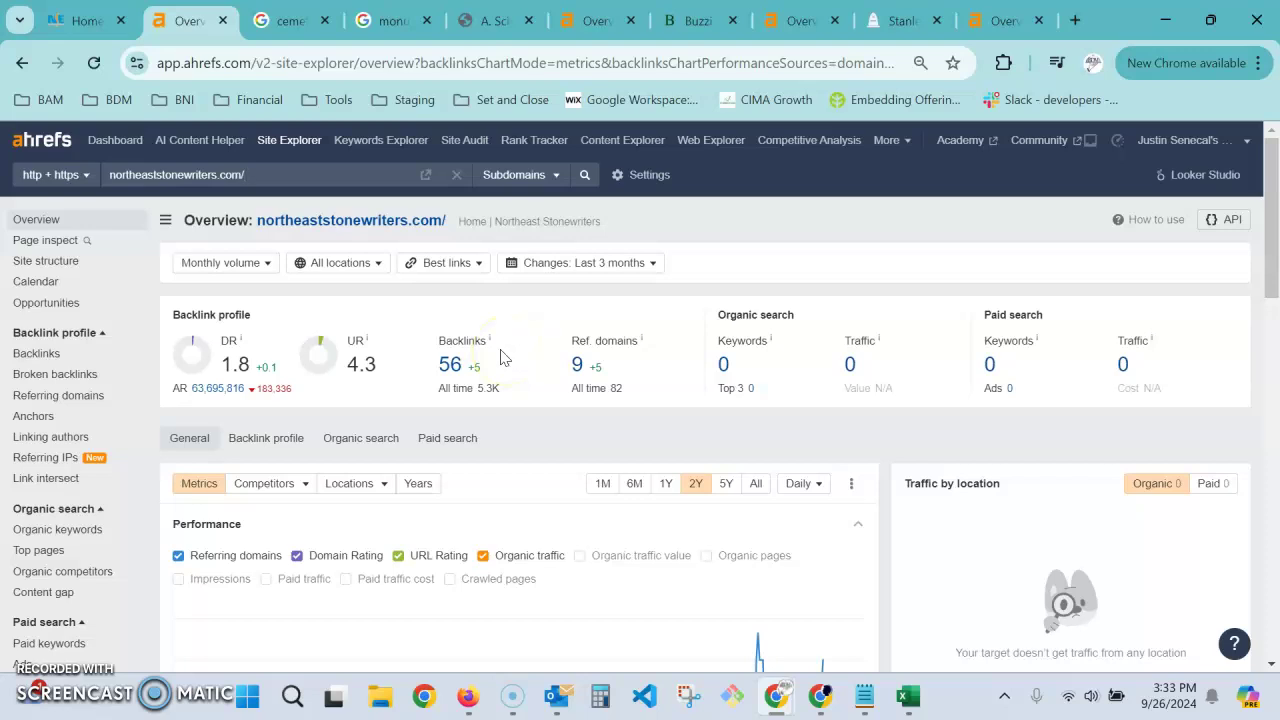
{"action": "left_click", "coordinate": [597, 20]}
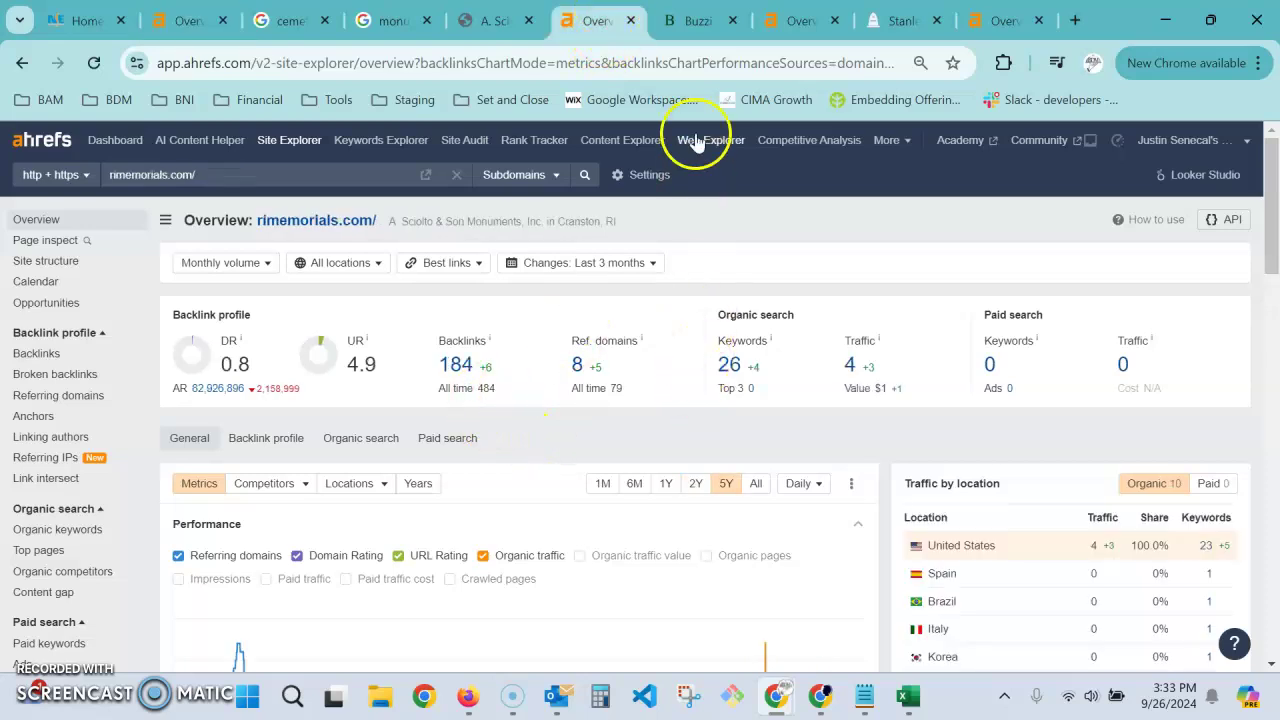
{"action": "left_click", "coordinate": [800, 20]}
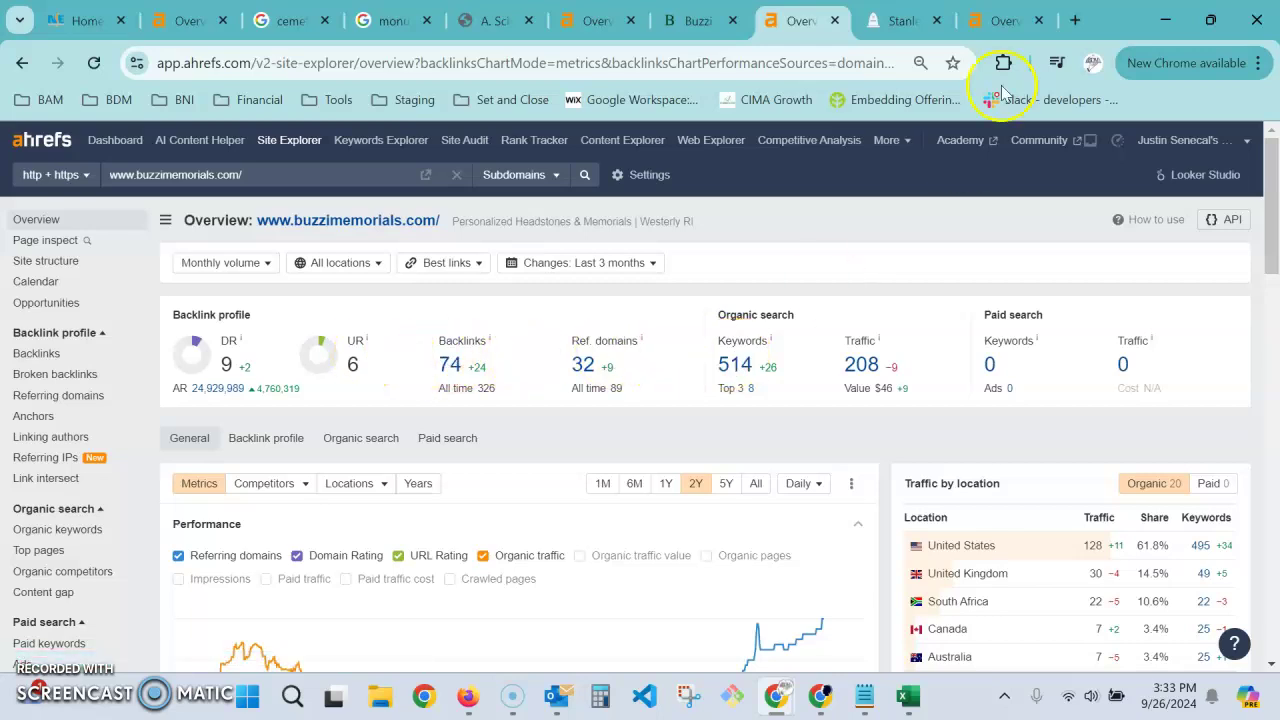
{"action": "left_click", "coordinate": [1000, 20]}
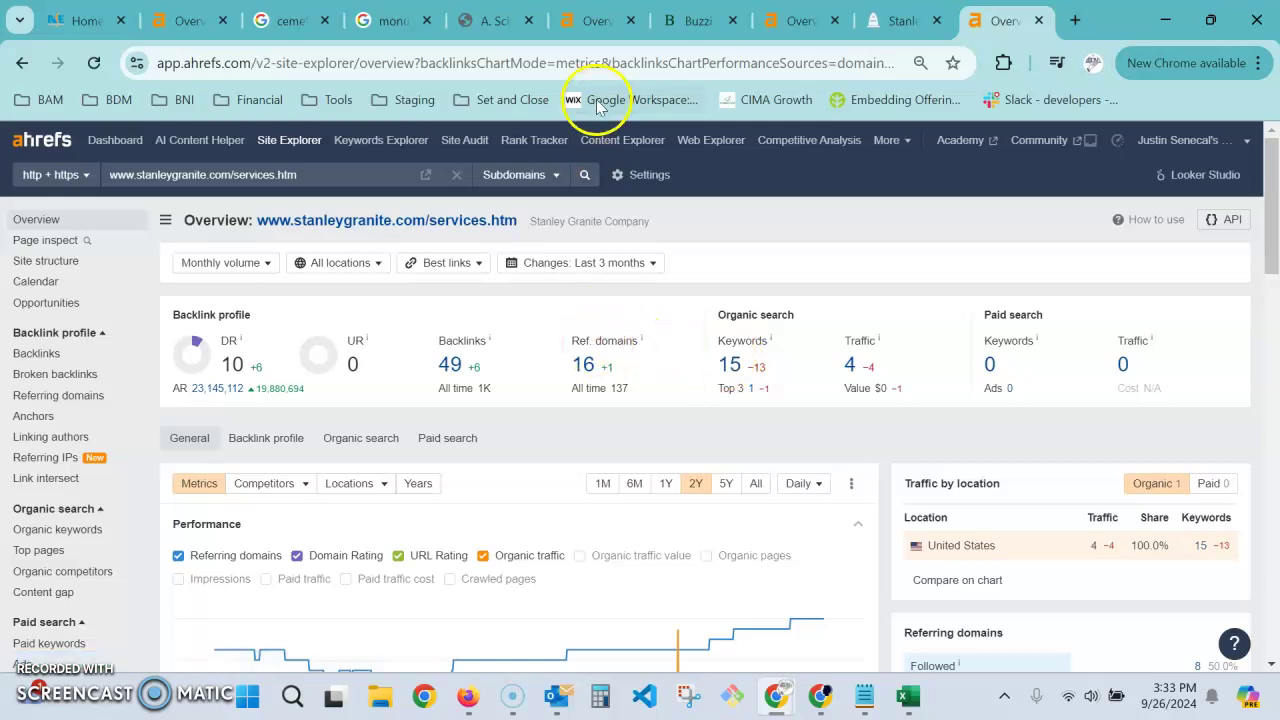
{"action": "left_click", "coordinate": [598, 22]}
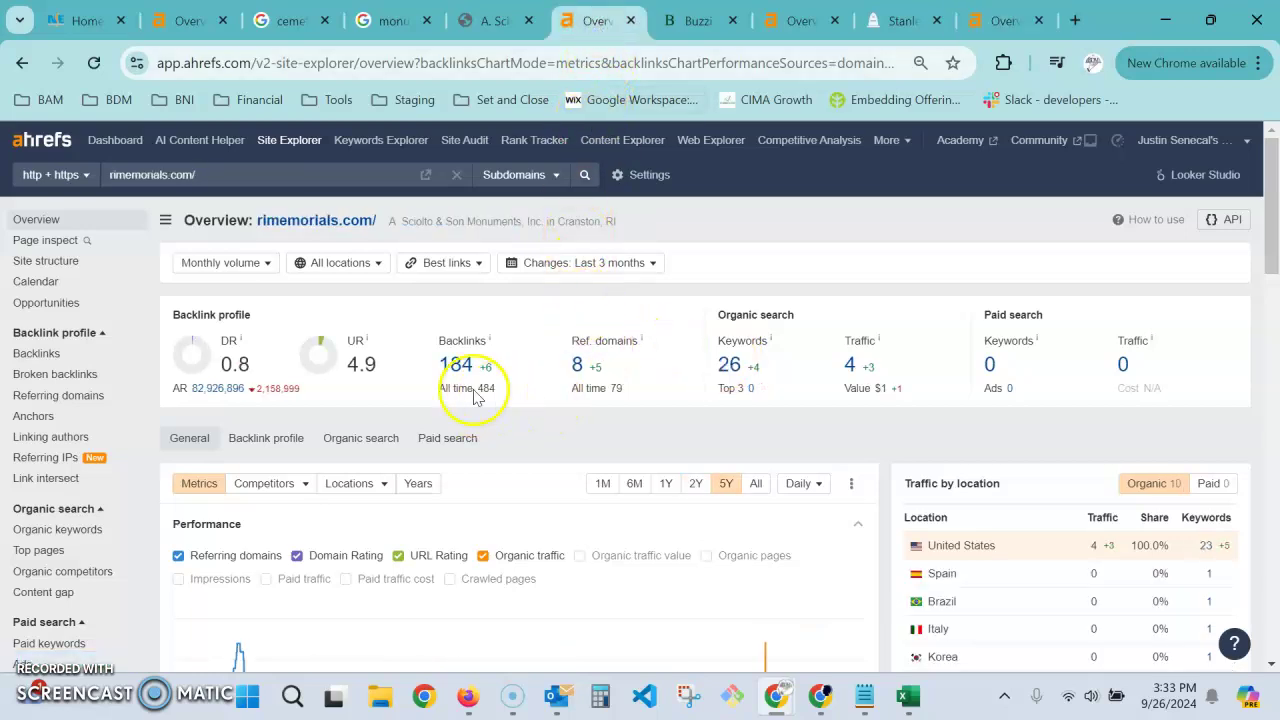
{"action": "left_click", "coordinate": [190, 21]}
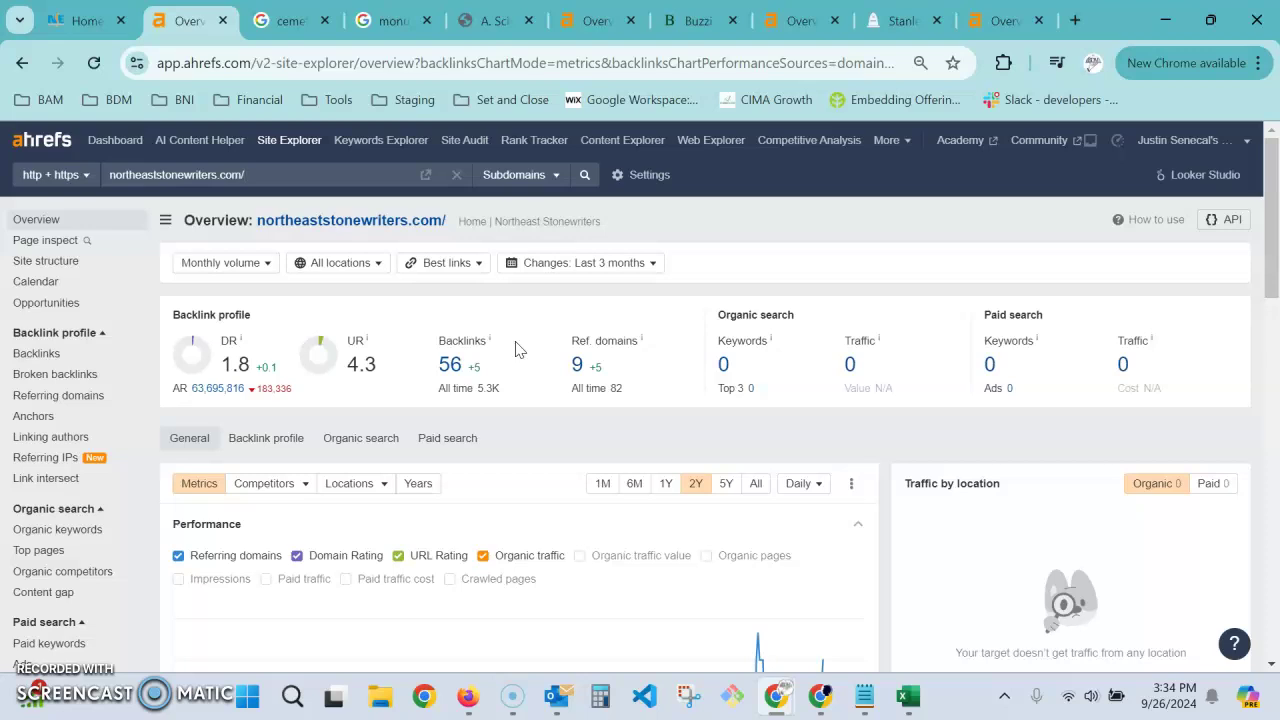
{"action": "left_click", "coordinate": [472, 342]}
{"action": "left_click", "coordinate": [489, 345]}
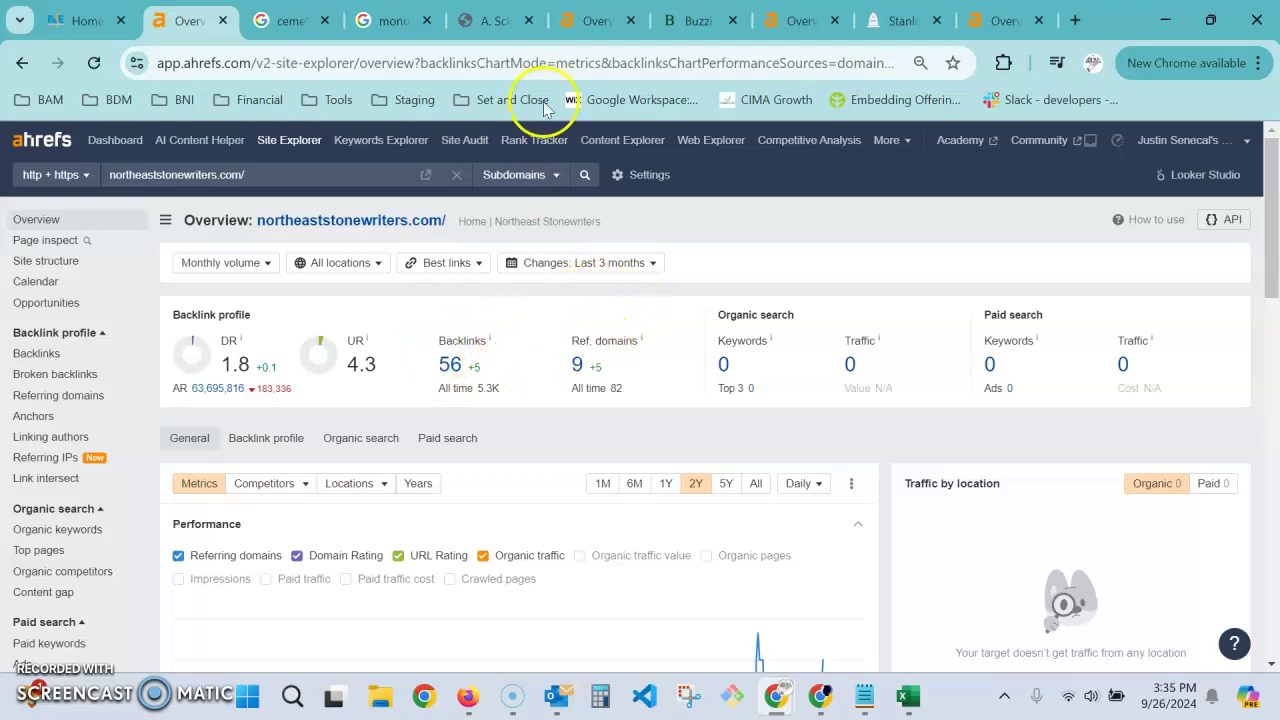
{"action": "left_click", "coordinate": [590, 20]}
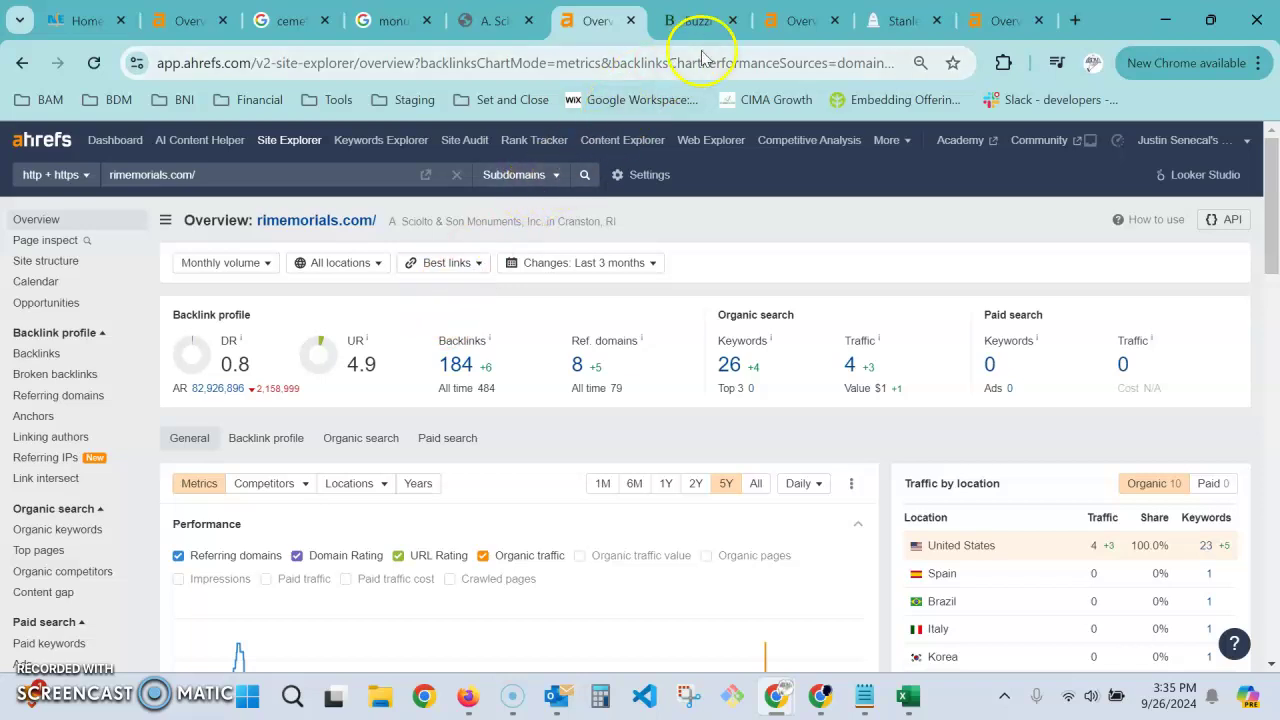
{"action": "left_click", "coordinate": [790, 20]}
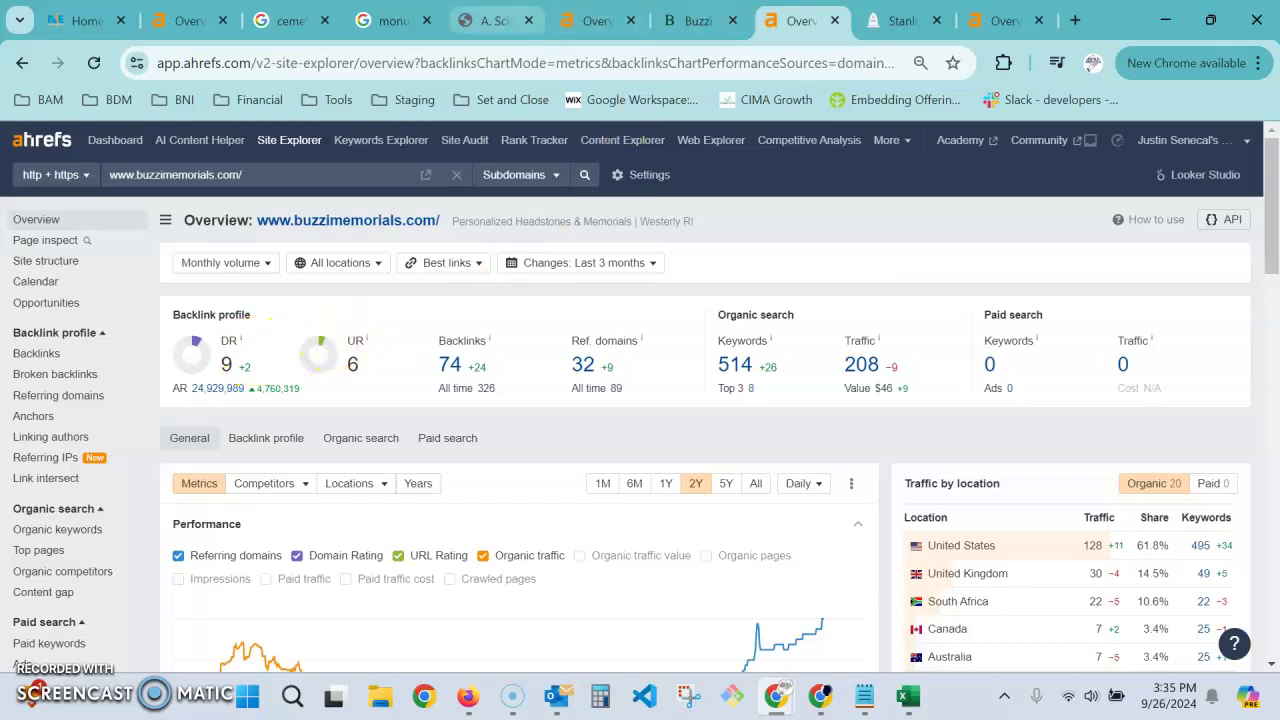
{"action": "left_click", "coordinate": [185, 20]}
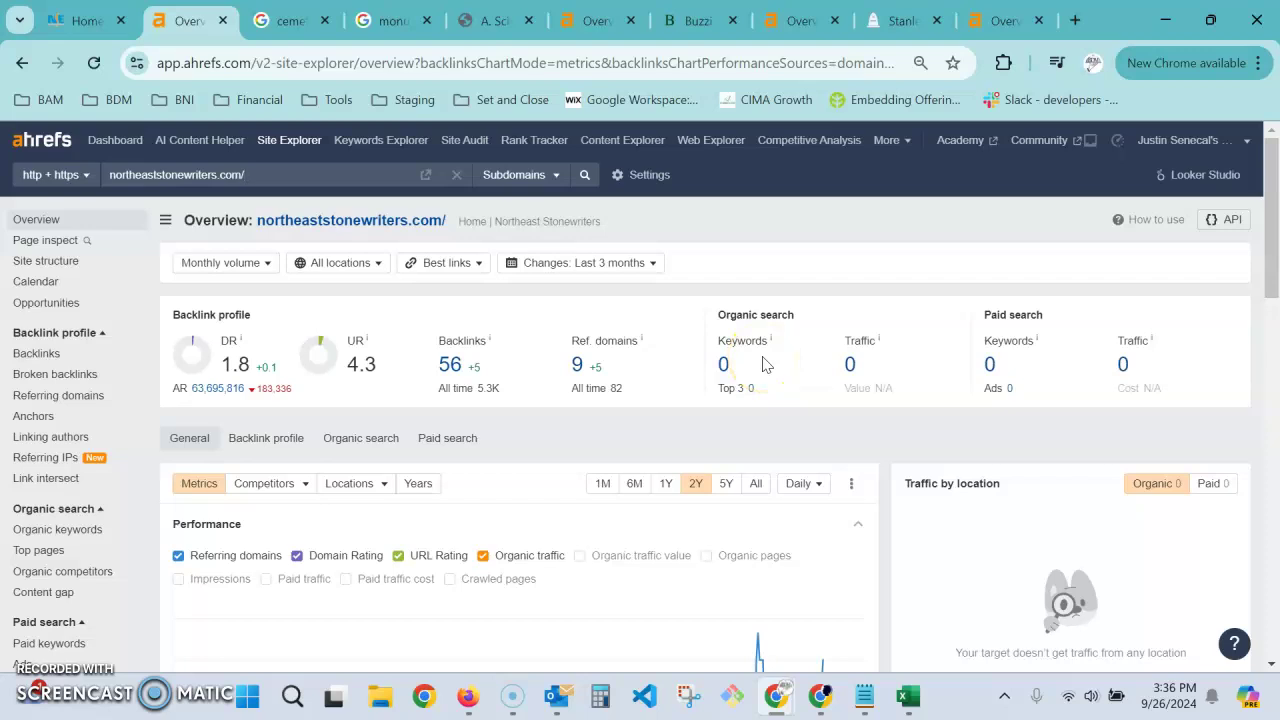
{"action": "left_click", "coordinate": [743, 362]}
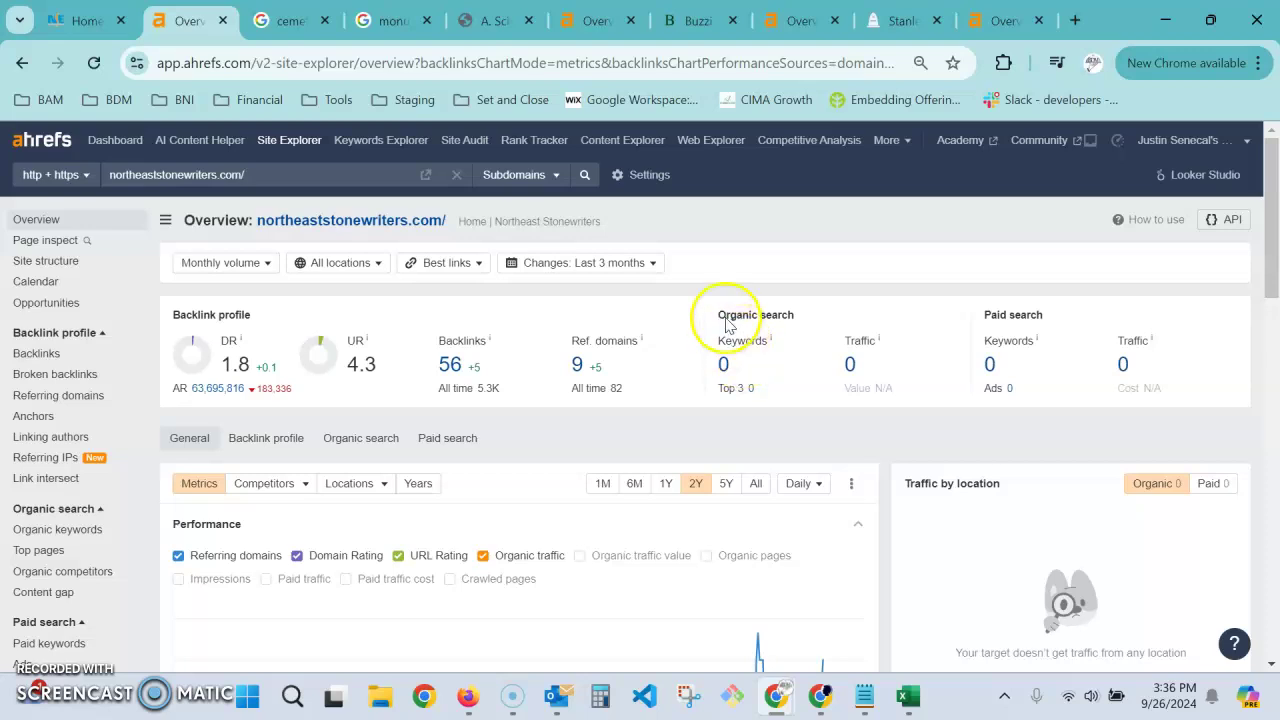
{"action": "left_click", "coordinate": [800, 20]}
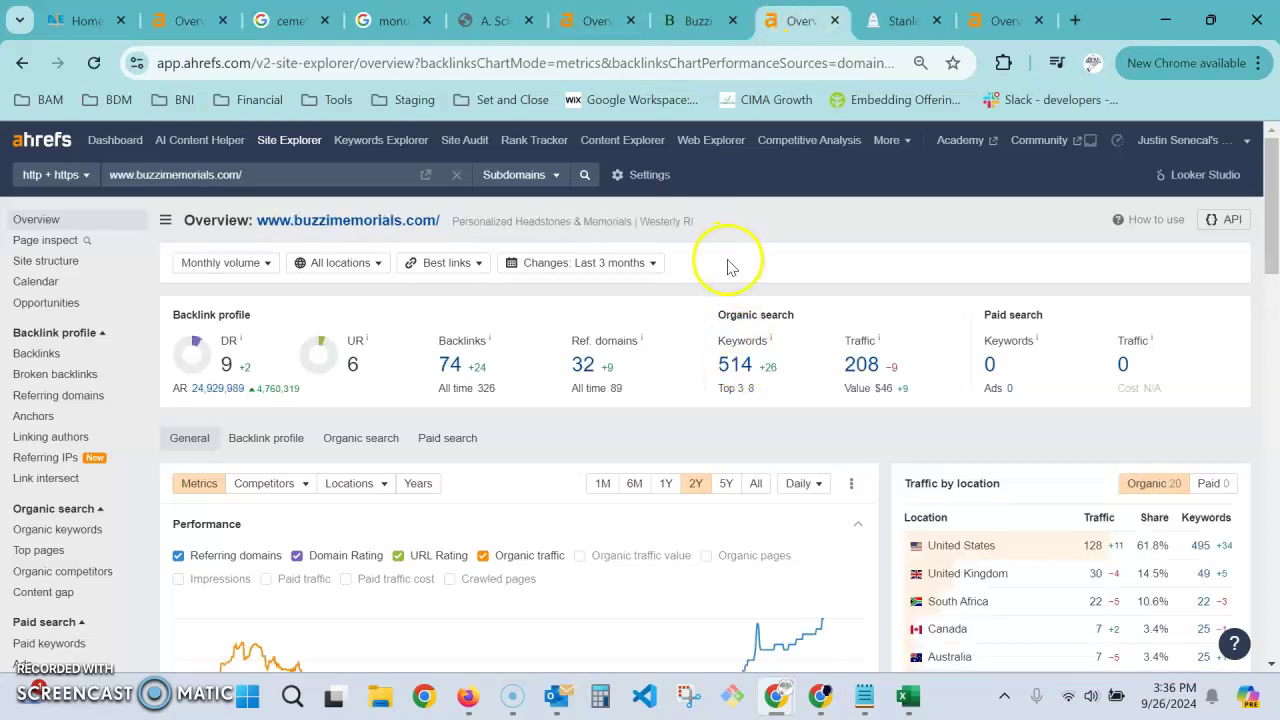
Open the organic keywords report for rimemorials.com and examine its keywords and search volumes.
{"action": "left_click", "coordinate": [551, 10]}
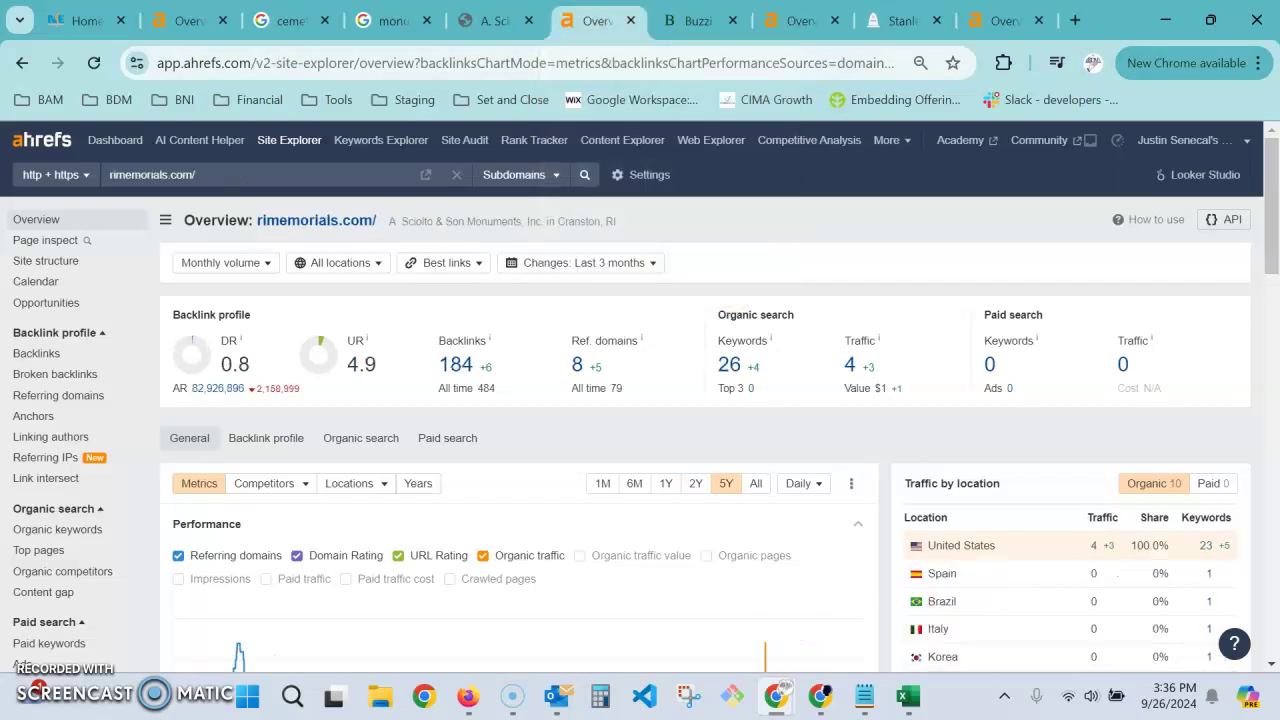
{"action": "left_click", "coordinate": [730, 363]}
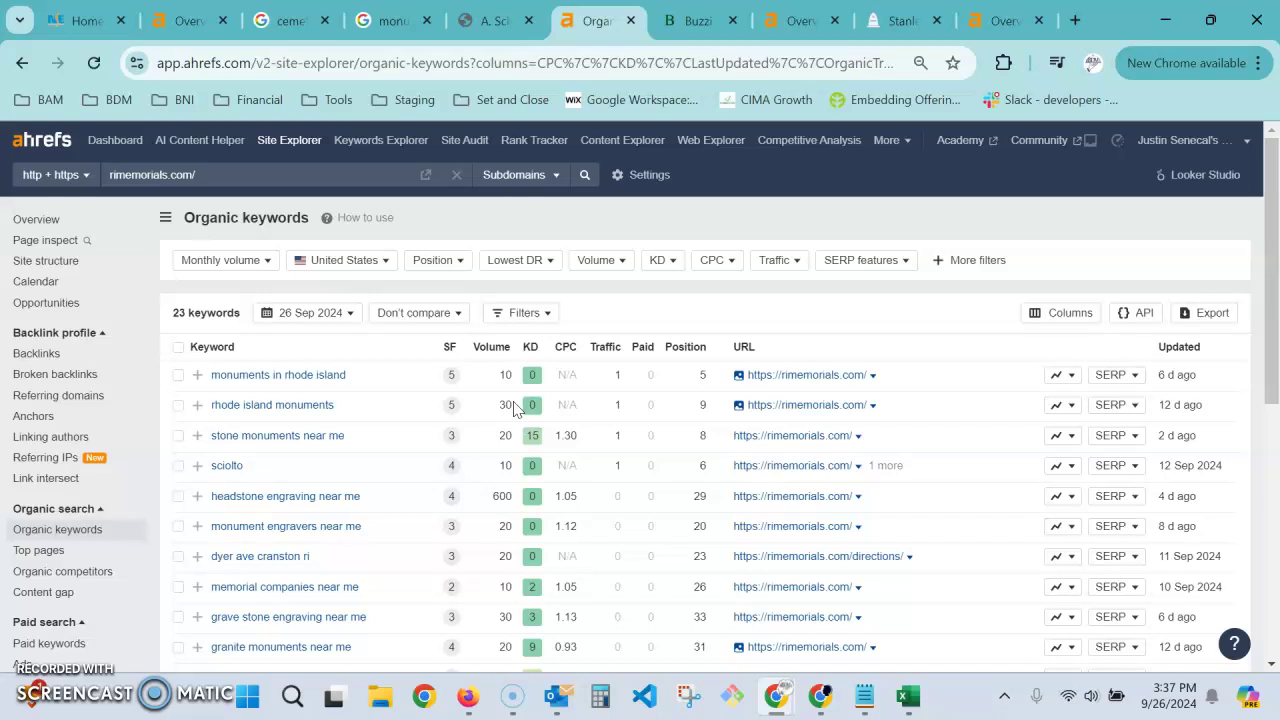
{"action": "left_click", "coordinate": [488, 408]}
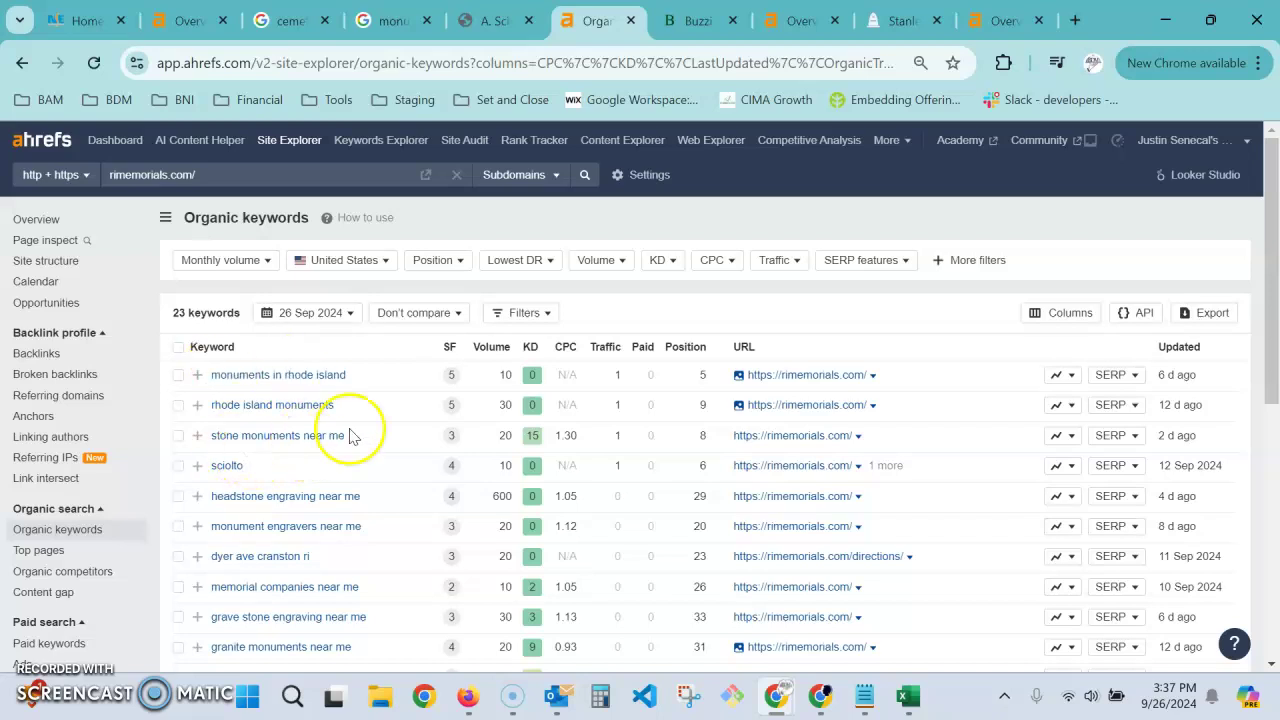
Examine the Cemetery lettering and Monument Restoration content in the Services section of the northeaststonewriters.com home page.
{"action": "key", "text": "ctrl+1"}
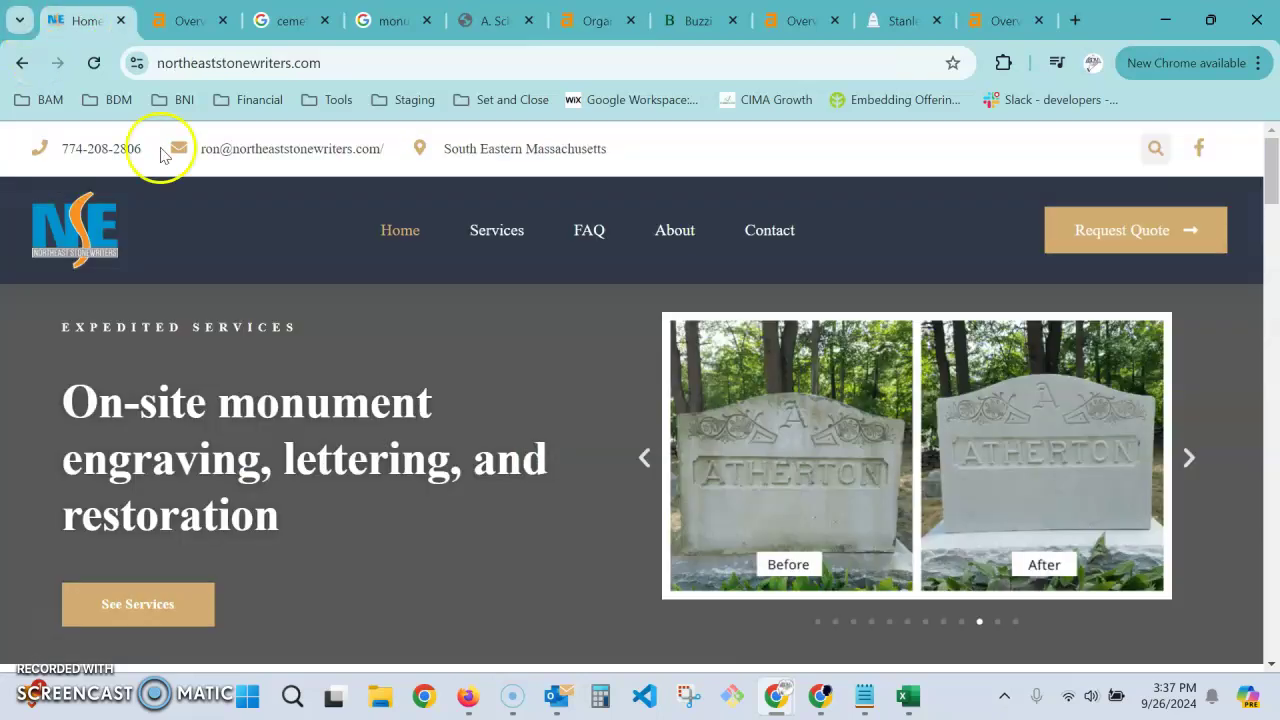
{"action": "scroll", "coordinate": [368, 256], "scroll_direction": "down", "scroll_amount": 6}
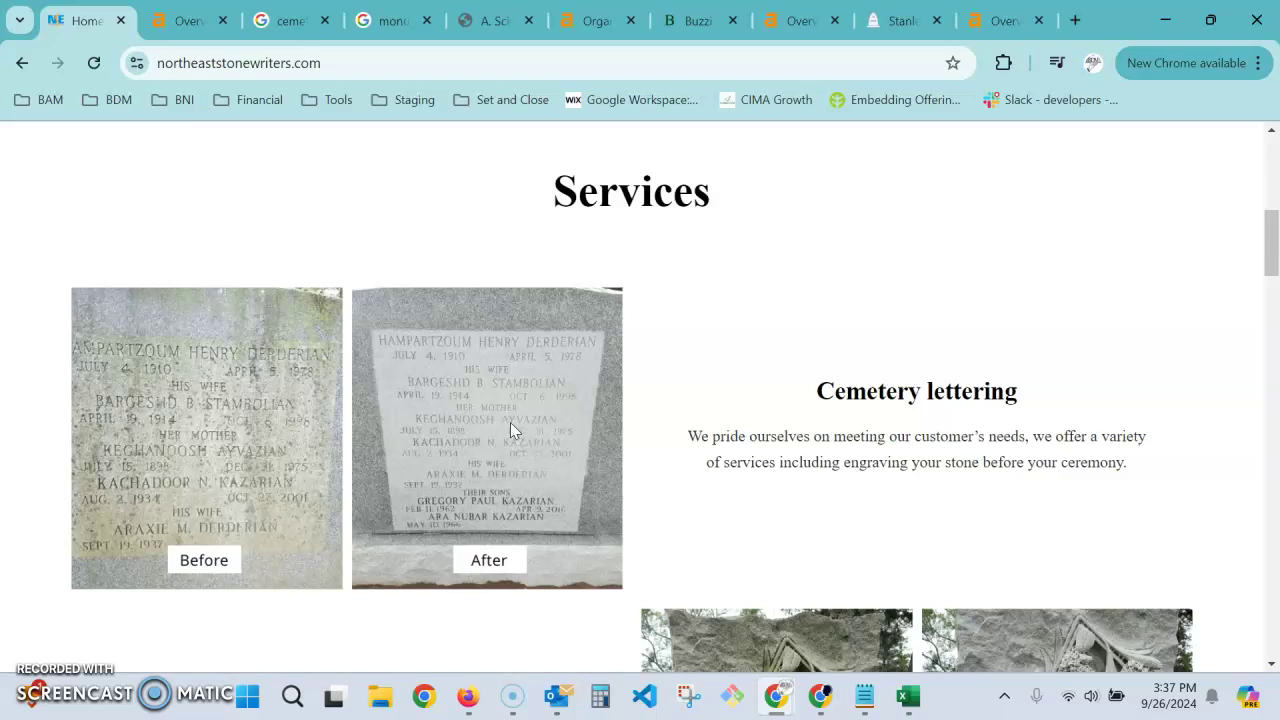
{"action": "scroll", "coordinate": [728, 286], "scroll_direction": "down", "scroll_amount": 1}
{"action": "scroll", "coordinate": [730, 288], "scroll_direction": "up", "scroll_amount": 3}
{"action": "scroll", "coordinate": [728, 288], "scroll_direction": "down", "scroll_amount": 2}
{"action": "scroll", "coordinate": [806, 391], "scroll_direction": "down", "scroll_amount": 2}
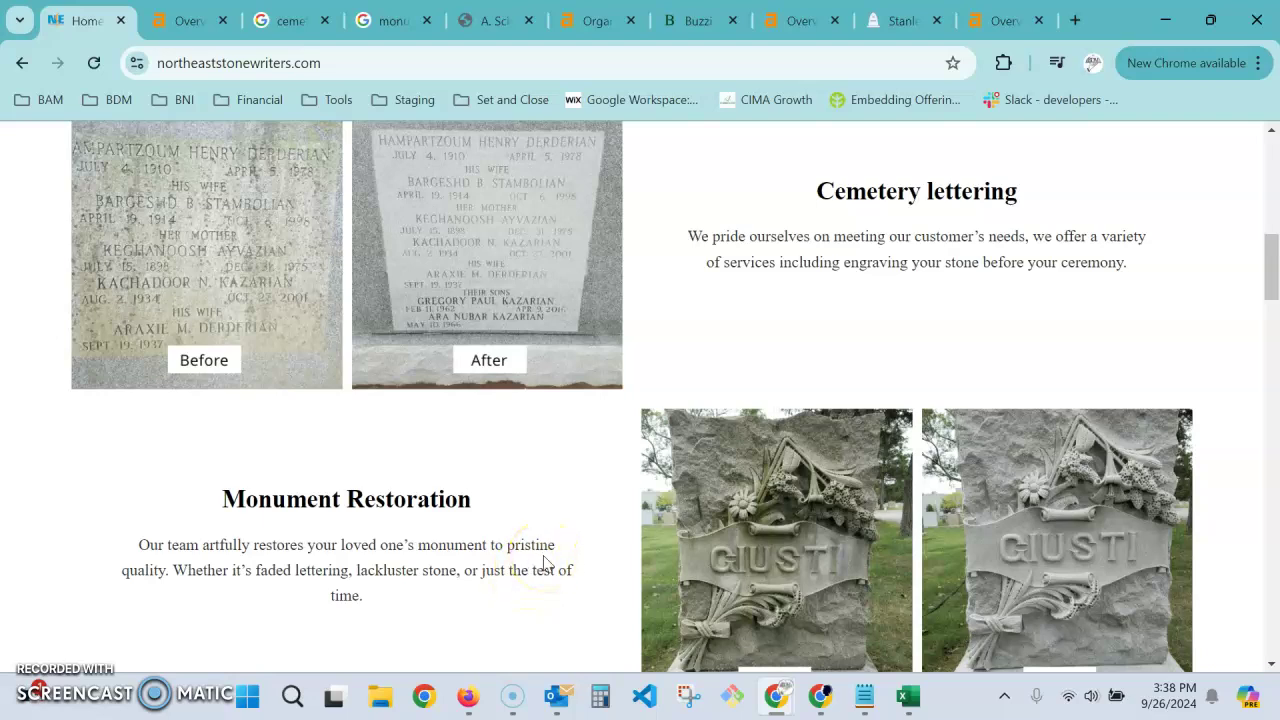
{"action": "scroll", "coordinate": [826, 256], "scroll_direction": "up", "scroll_amount": 1}
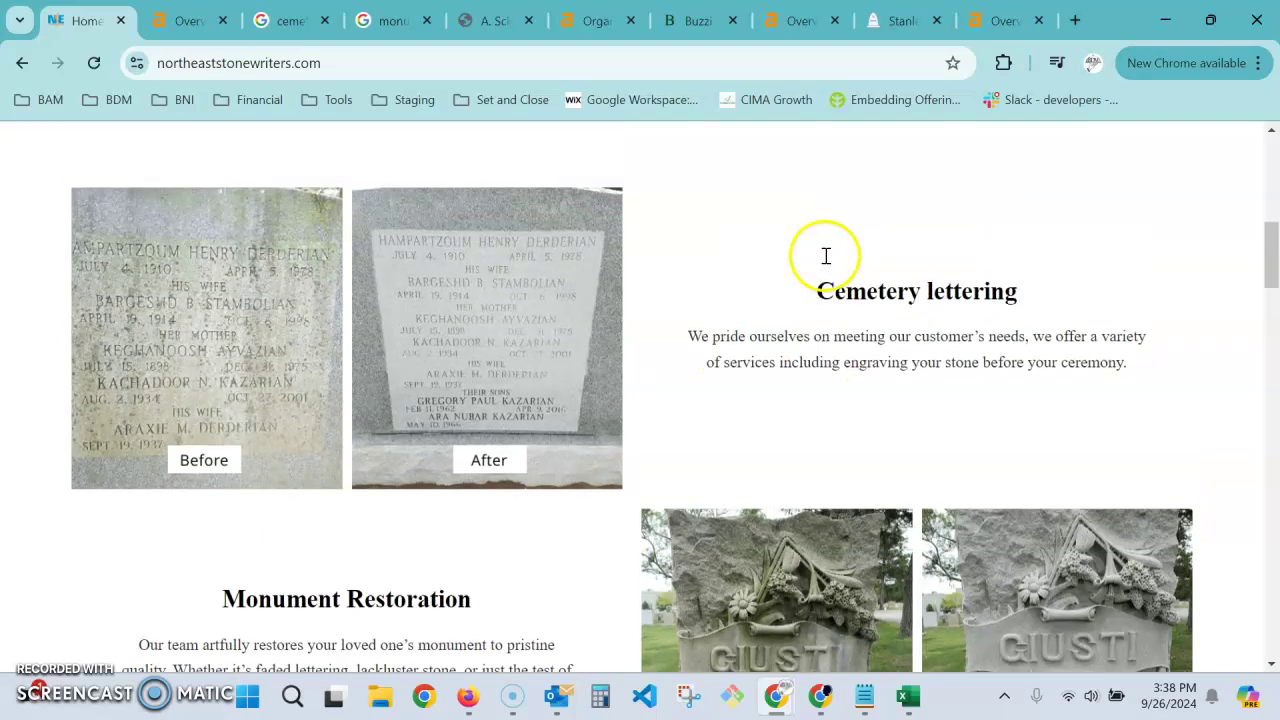
{"action": "scroll", "coordinate": [826, 256], "scroll_direction": "up", "scroll_amount": 3}
{"action": "scroll", "coordinate": [826, 262], "scroll_direction": "down", "scroll_amount": 3}
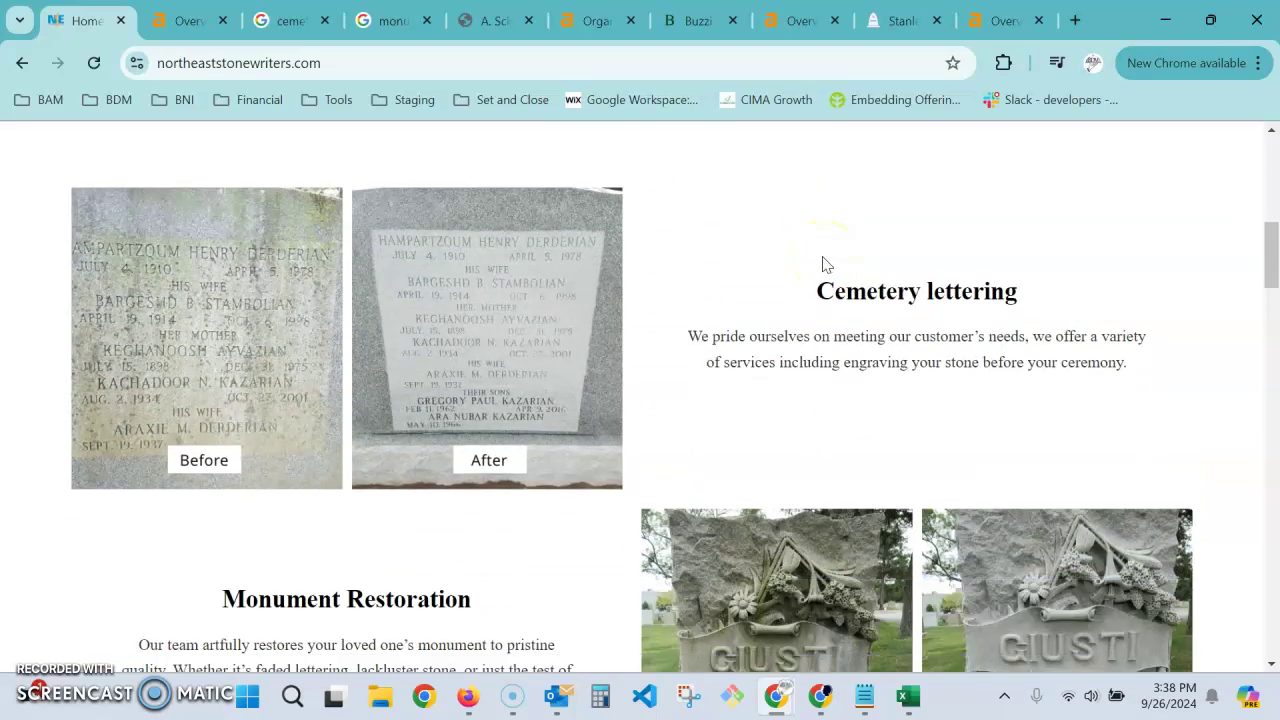
Review the short service descriptions on the home page, including the Onsite stone engravings block.
{"action": "left_click", "coordinate": [714, 334]}
{"action": "left_click_drag", "start_coordinate": [714, 345], "coordinate": [925, 311]}
{"action": "left_click", "coordinate": [925, 311]}
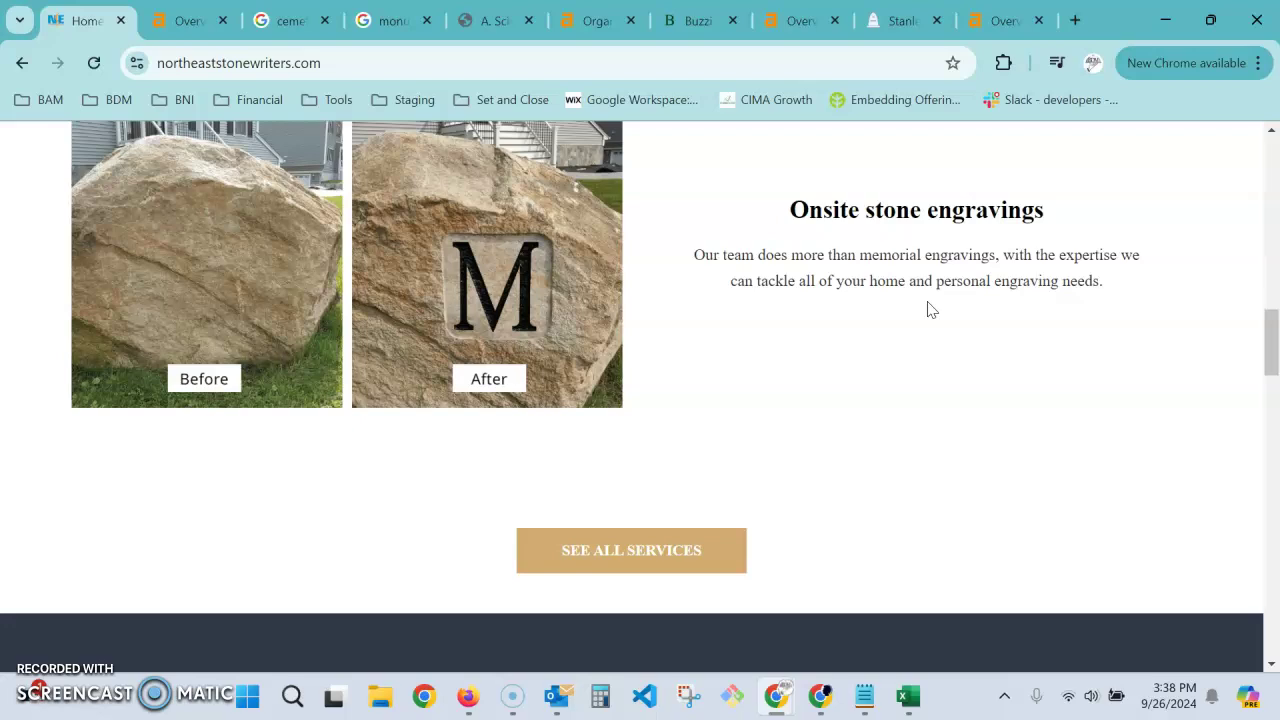
{"action": "scroll", "coordinate": [927, 309], "scroll_direction": "up", "scroll_amount": 2}
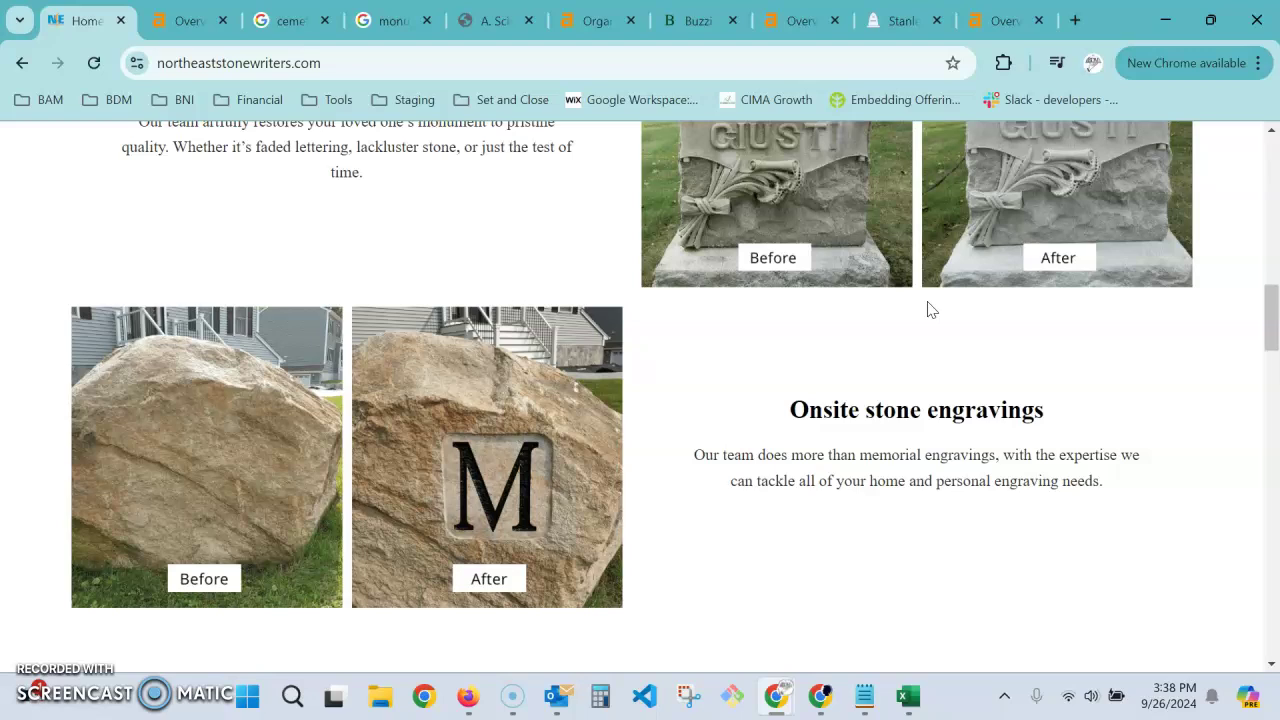
{"action": "left_click", "coordinate": [934, 409]}
{"action": "scroll", "coordinate": [938, 437], "scroll_direction": "up", "scroll_amount": 2}
{"action": "scroll", "coordinate": [937, 437], "scroll_direction": "up", "scroll_amount": 3}
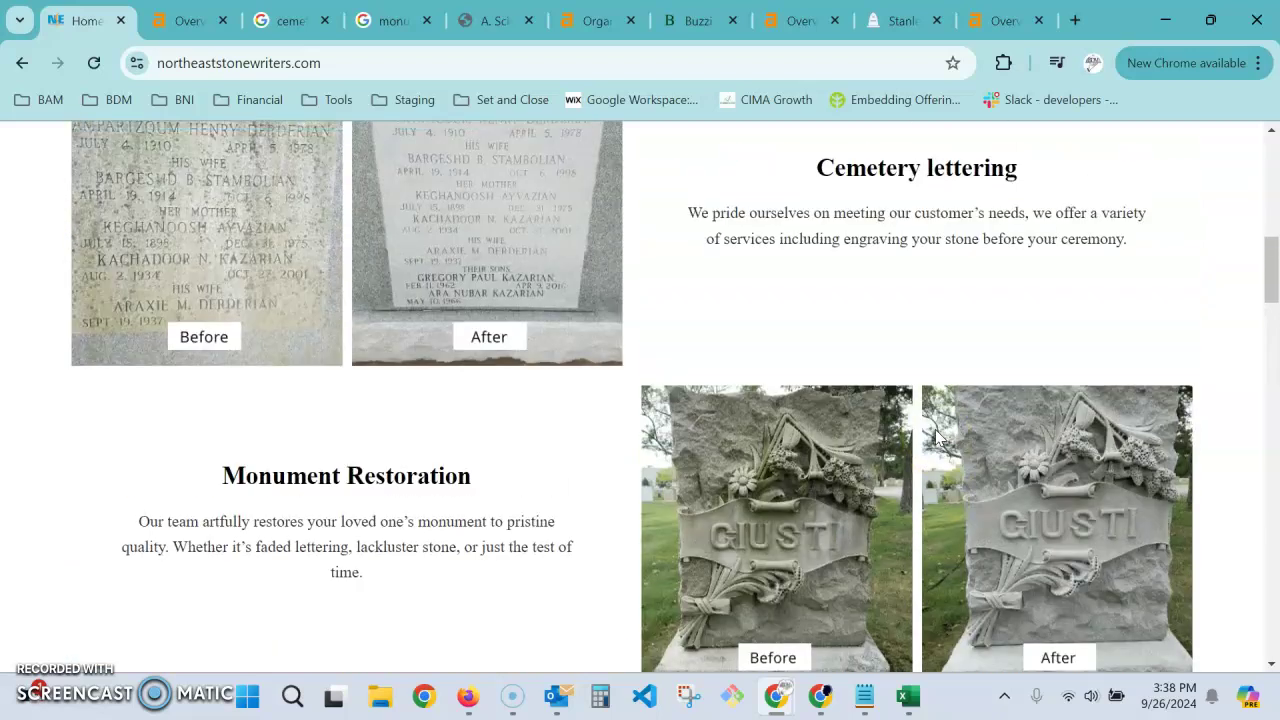
Examine the Services heading and the Cemetery lettering heading and text on the home page again.
{"action": "scroll", "coordinate": [936, 434], "scroll_direction": "up", "scroll_amount": 2}
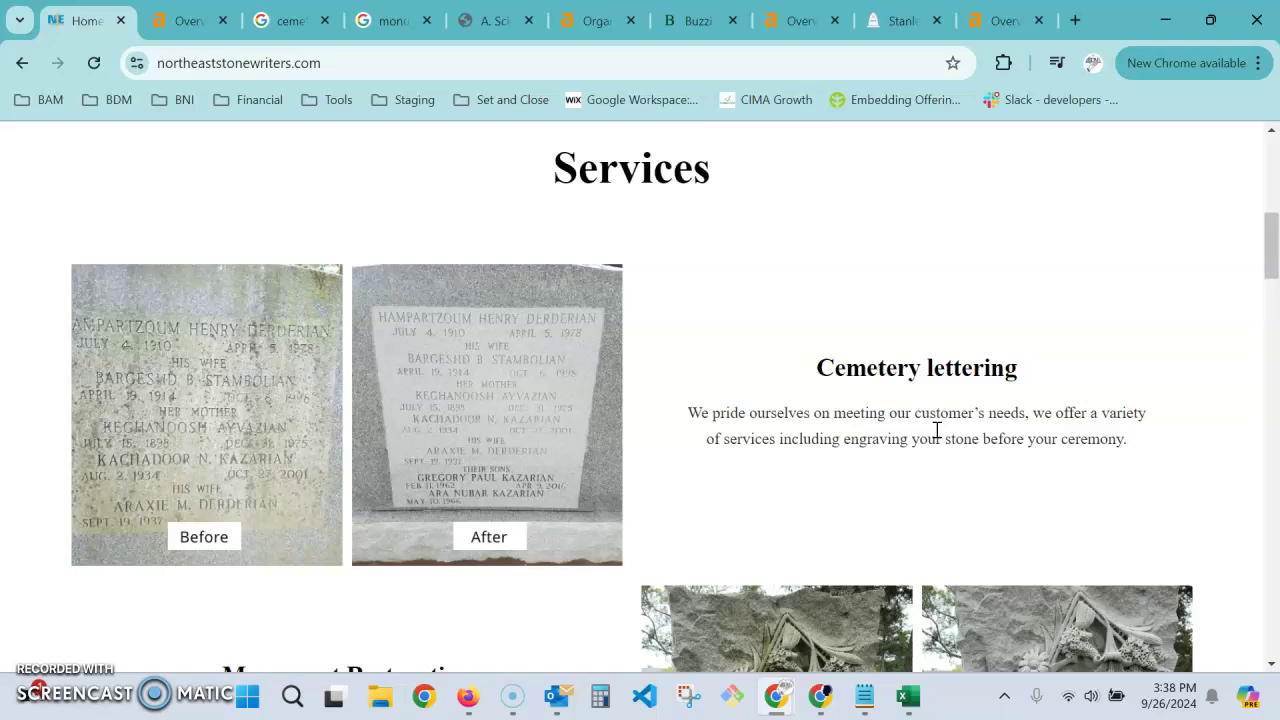
{"action": "scroll", "coordinate": [937, 430], "scroll_direction": "up", "scroll_amount": 2}
{"action": "scroll", "coordinate": [935, 433], "scroll_direction": "up", "scroll_amount": 2}
{"action": "scroll", "coordinate": [936, 437], "scroll_direction": "down", "scroll_amount": 1}
{"action": "scroll", "coordinate": [936, 437], "scroll_direction": "down", "scroll_amount": 1}
{"action": "scroll", "coordinate": [932, 450], "scroll_direction": "down", "scroll_amount": 1}
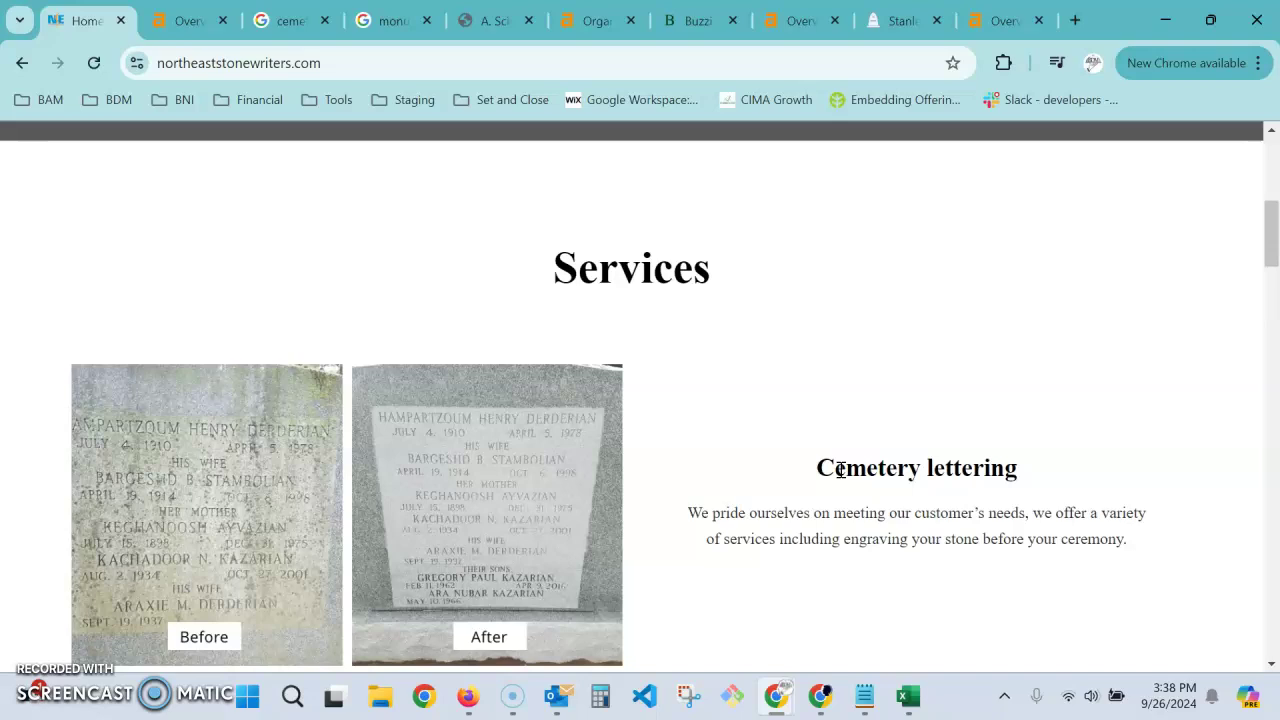
{"action": "scroll", "coordinate": [841, 470], "scroll_direction": "down", "scroll_amount": 1}
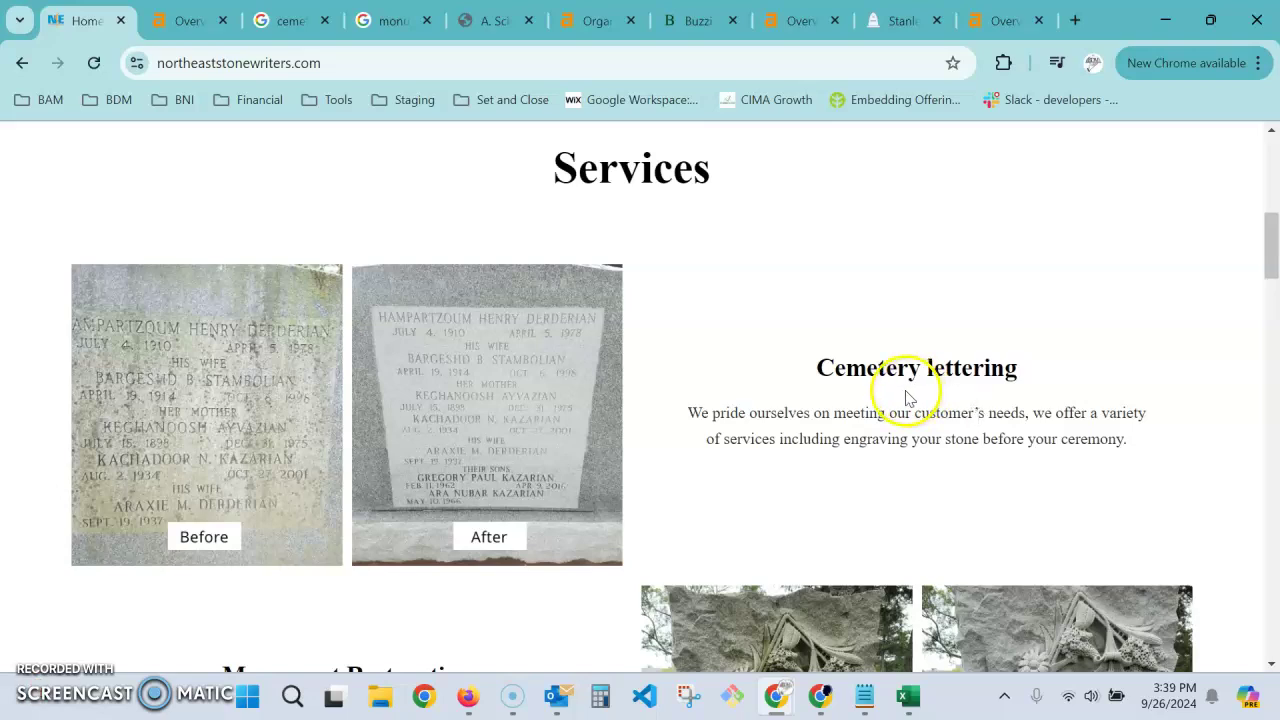
Check the file name of the Cemetery lettering "After" image through its save dialog, without saving the image.
{"action": "right_click", "coordinate": [458, 398]}
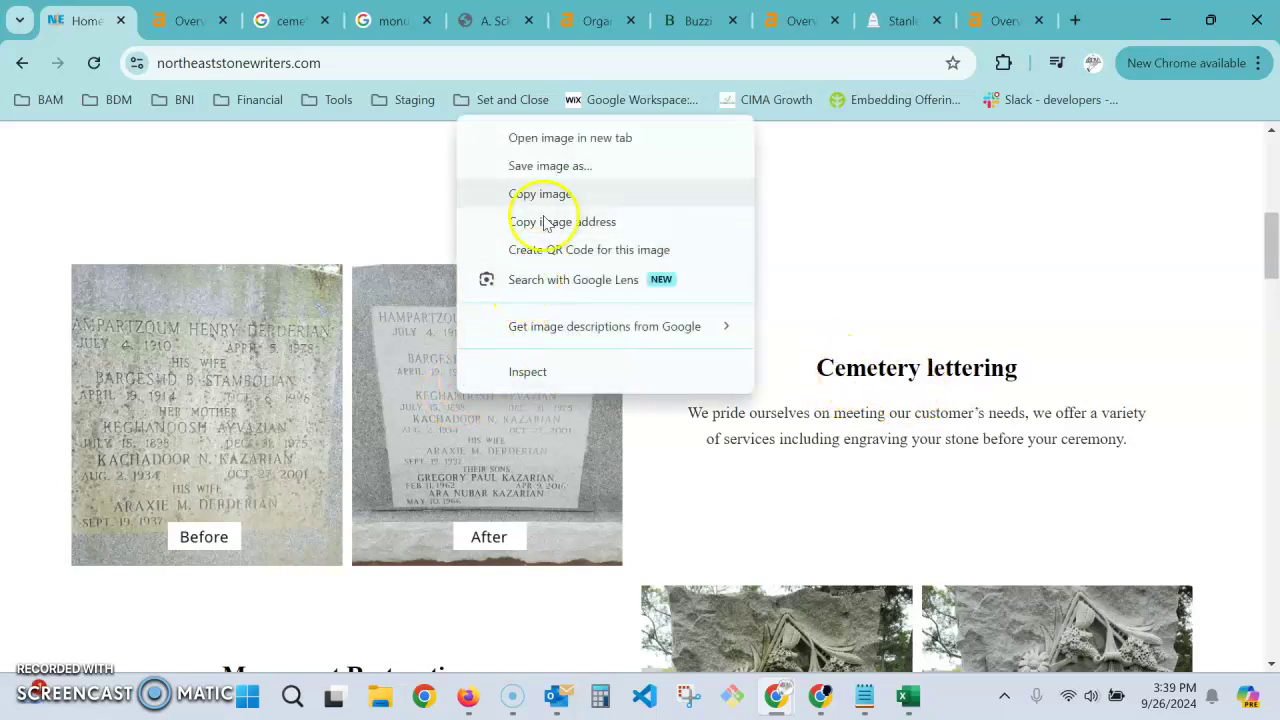
{"action": "left_click", "coordinate": [548, 165]}
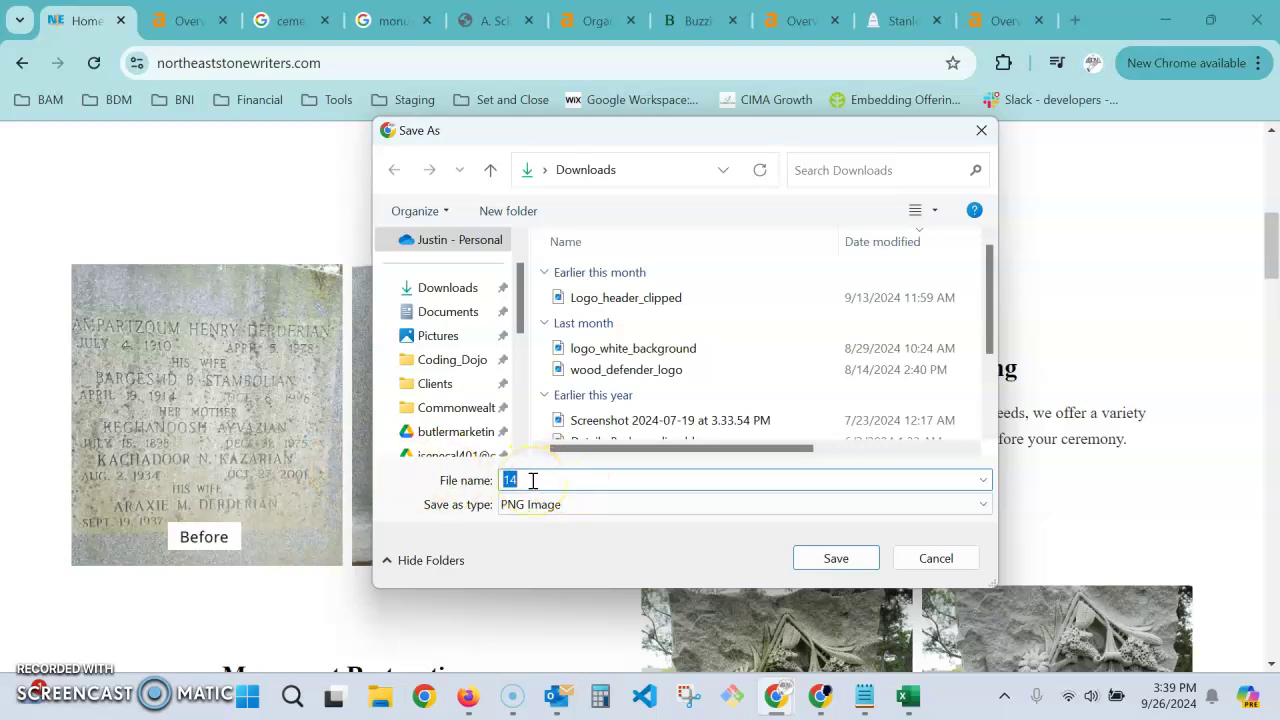
{"action": "left_click", "coordinate": [963, 566]}
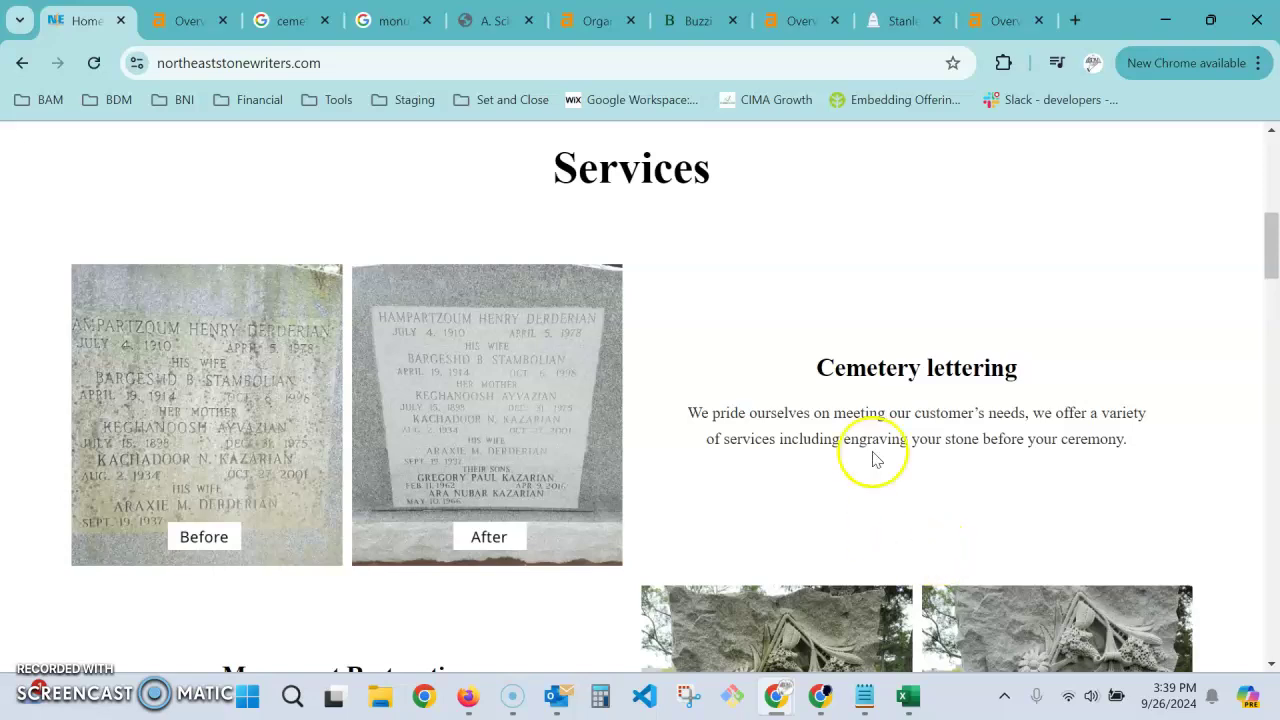
Look through the Google results for "cemetary lettering RI", including the lower-ranked monument companies.
{"action": "left_click", "coordinate": [290, 20]}
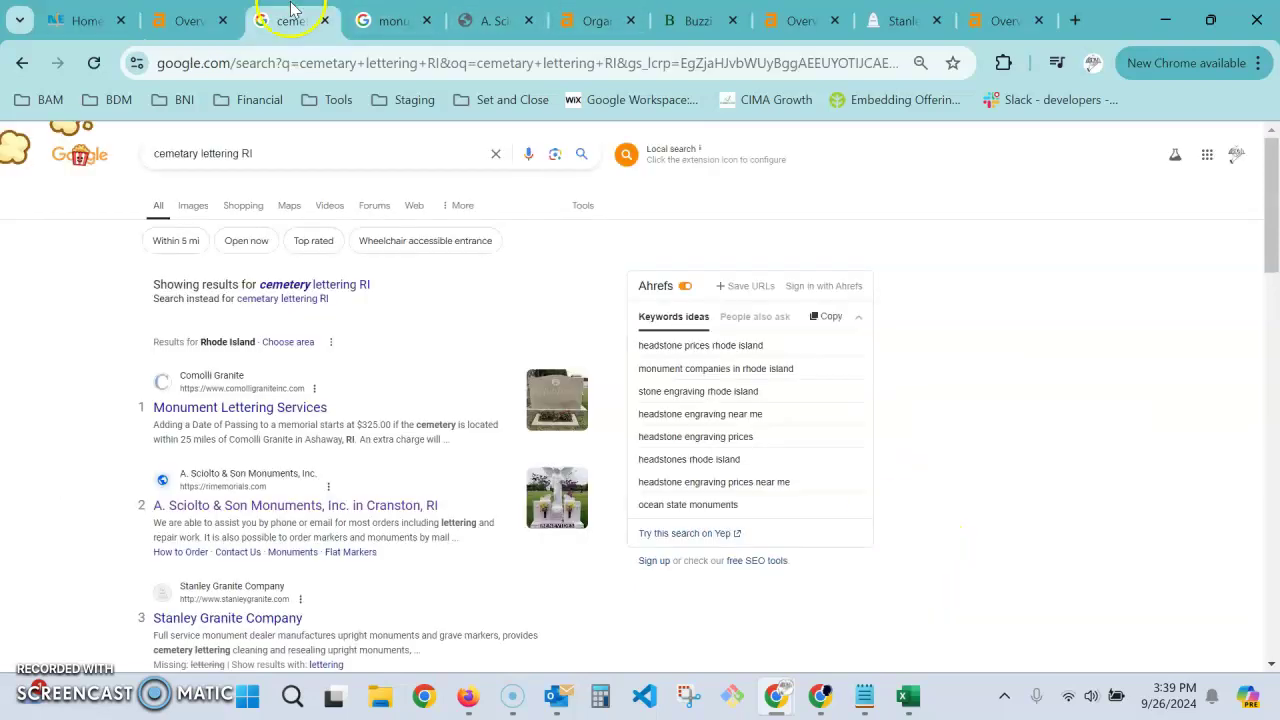
{"action": "scroll", "coordinate": [390, 384], "scroll_direction": "down", "scroll_amount": 2}
{"action": "scroll", "coordinate": [390, 386], "scroll_direction": "up", "scroll_amount": 2}
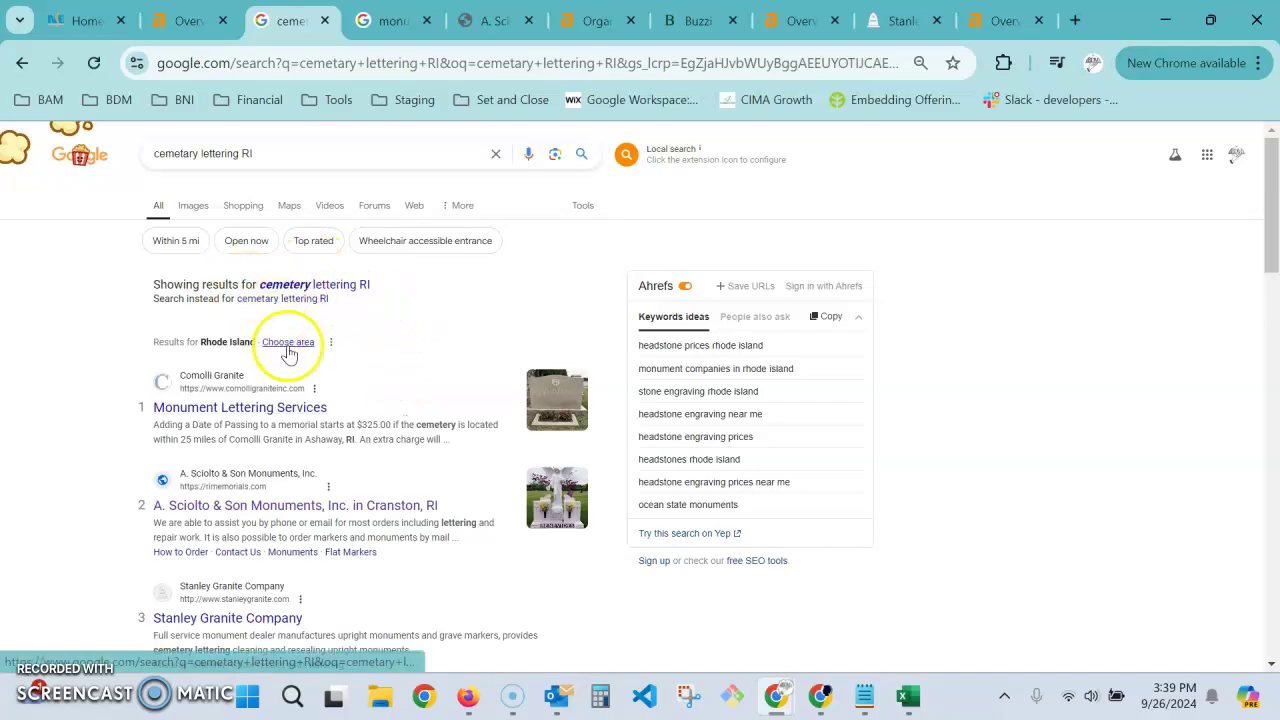
{"action": "scroll", "coordinate": [345, 330], "scroll_direction": "down", "scroll_amount": 10}
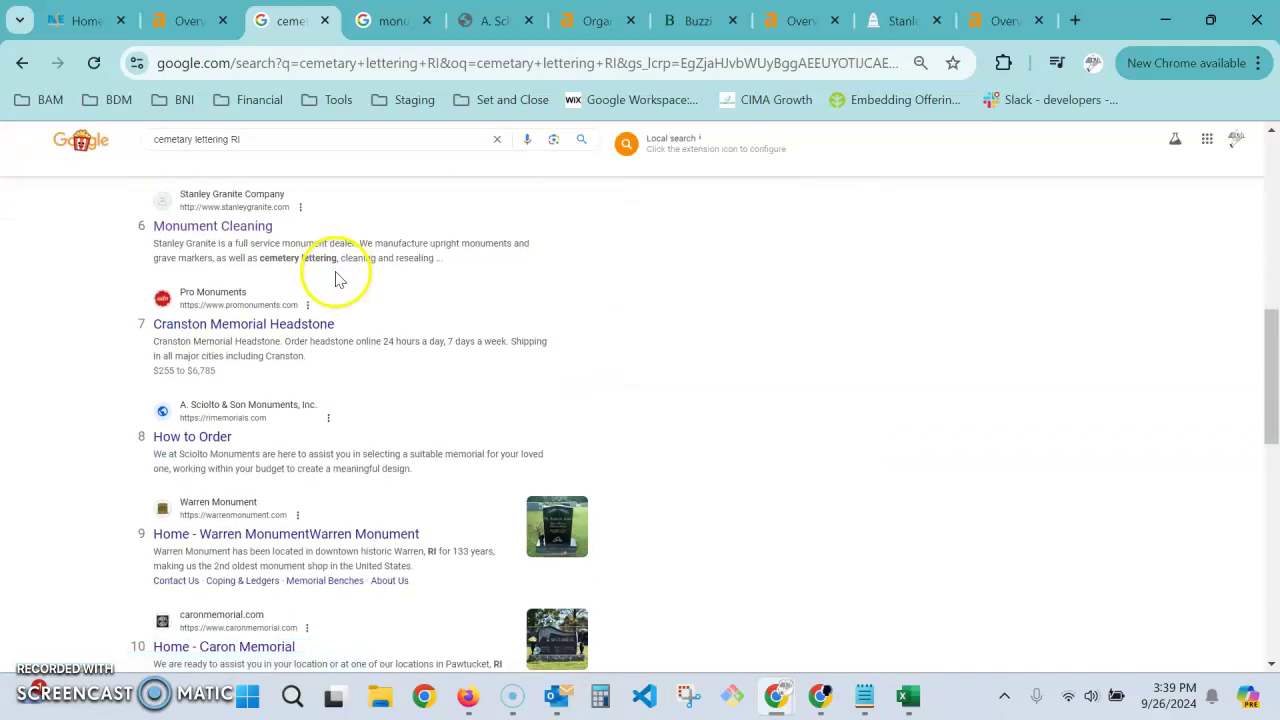
Expand the Places map in the Google results and examine the local monument companies pinned and listed there.
{"action": "scroll", "coordinate": [335, 279], "scroll_direction": "down", "scroll_amount": 5}
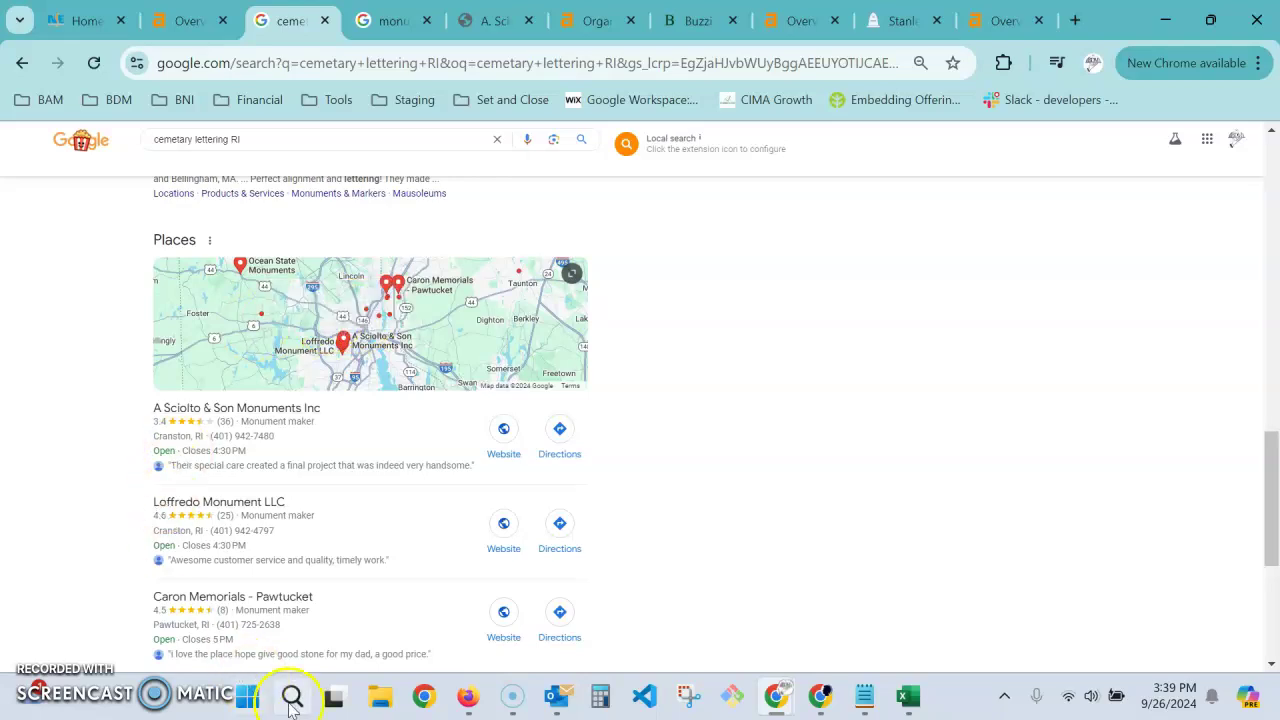
{"action": "left_click", "coordinate": [358, 380]}
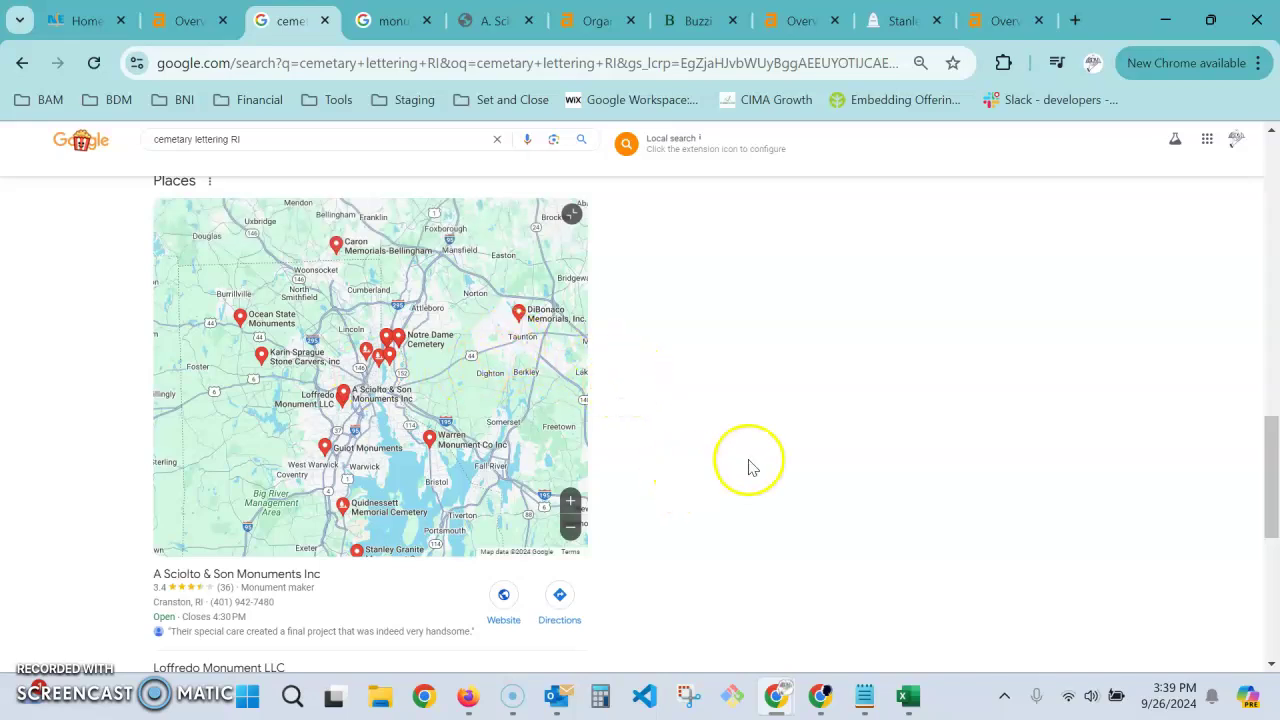
{"action": "scroll", "coordinate": [817, 443], "scroll_direction": "down", "scroll_amount": 1}
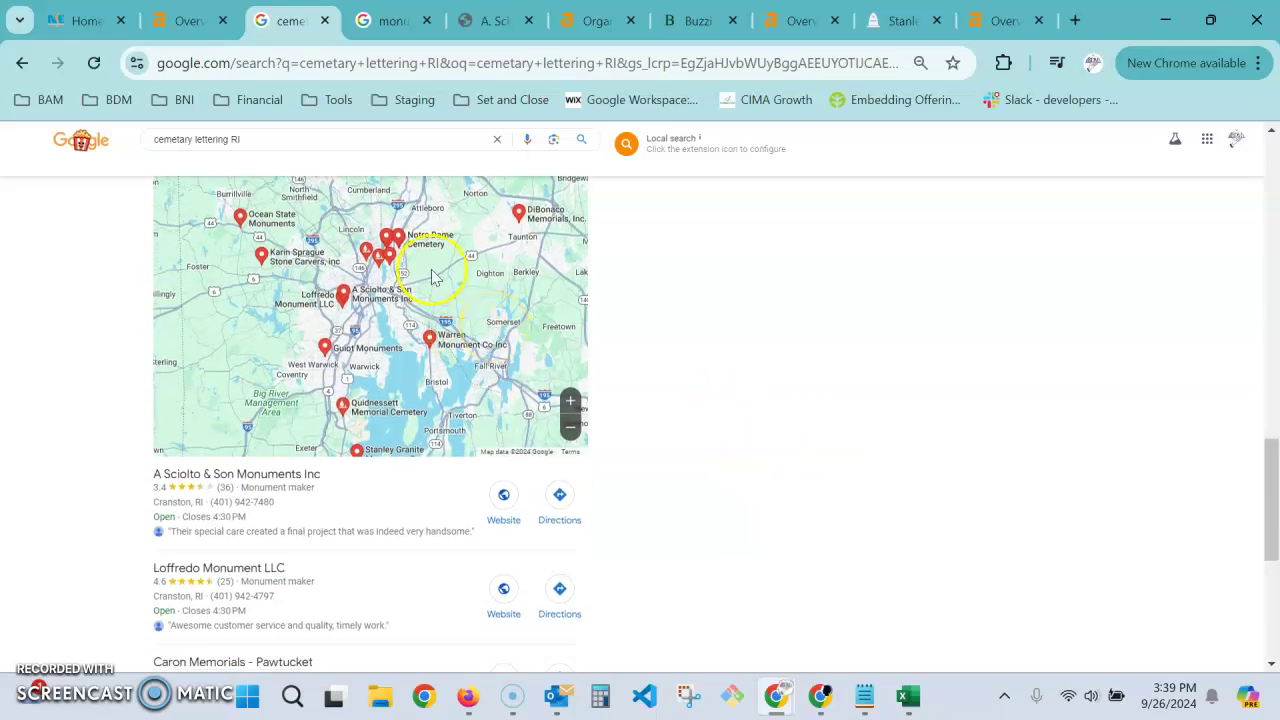
{"action": "scroll", "coordinate": [486, 471], "scroll_direction": "down", "scroll_amount": 1}
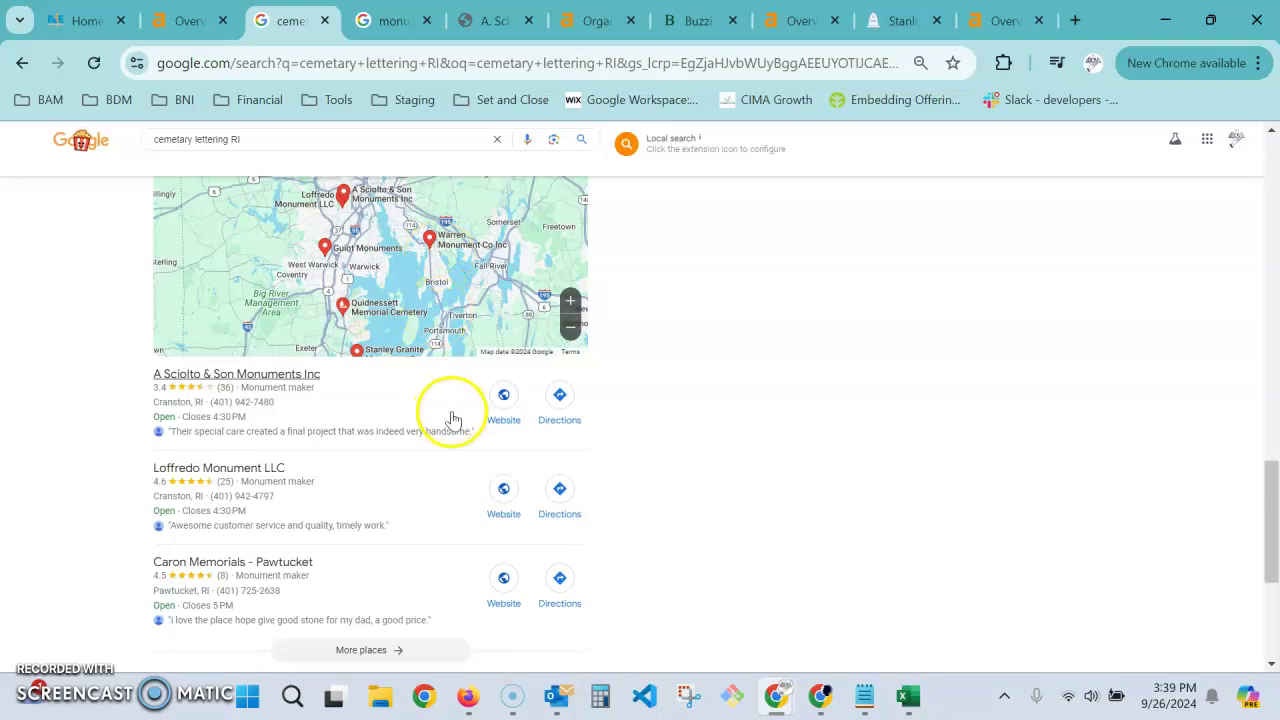
{"action": "scroll", "coordinate": [683, 255], "scroll_direction": "up", "scroll_amount": 1}
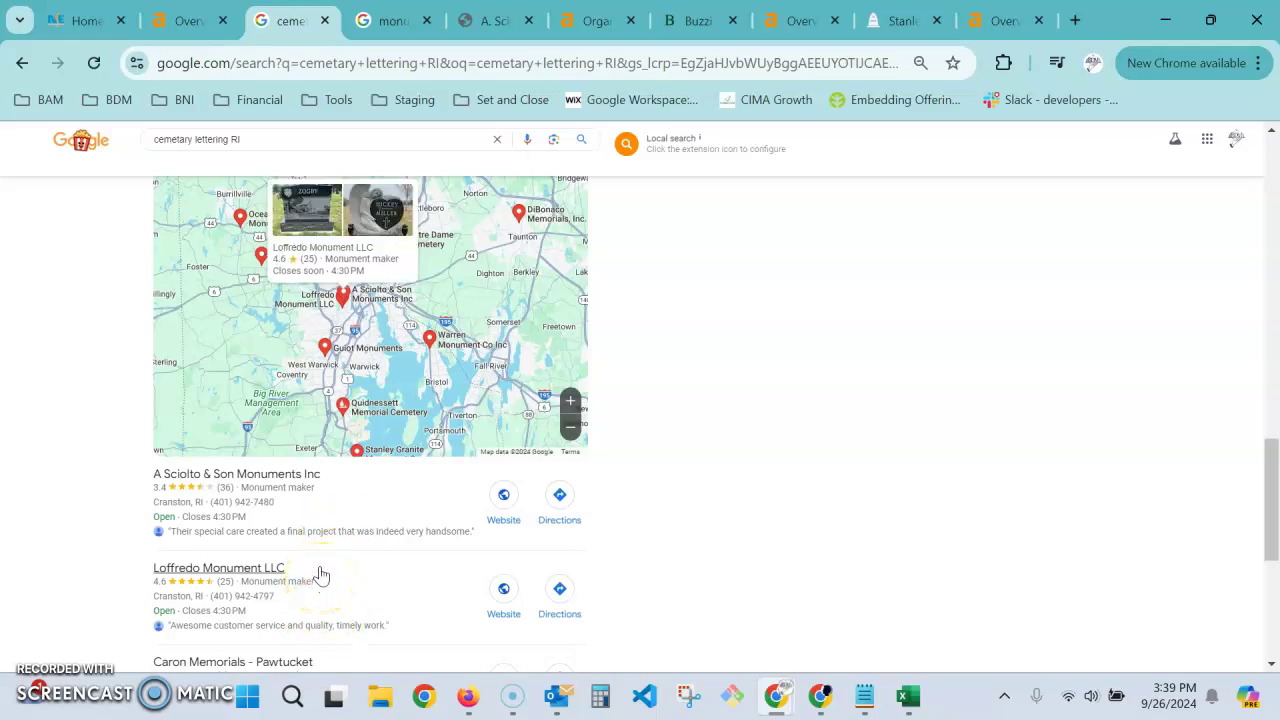
Review the top-ranked organic results for cemetery lettering, and check the Ahrefs overview of buzzimemorials.com.
{"action": "scroll", "coordinate": [790, 529], "scroll_direction": "up", "scroll_amount": 10}
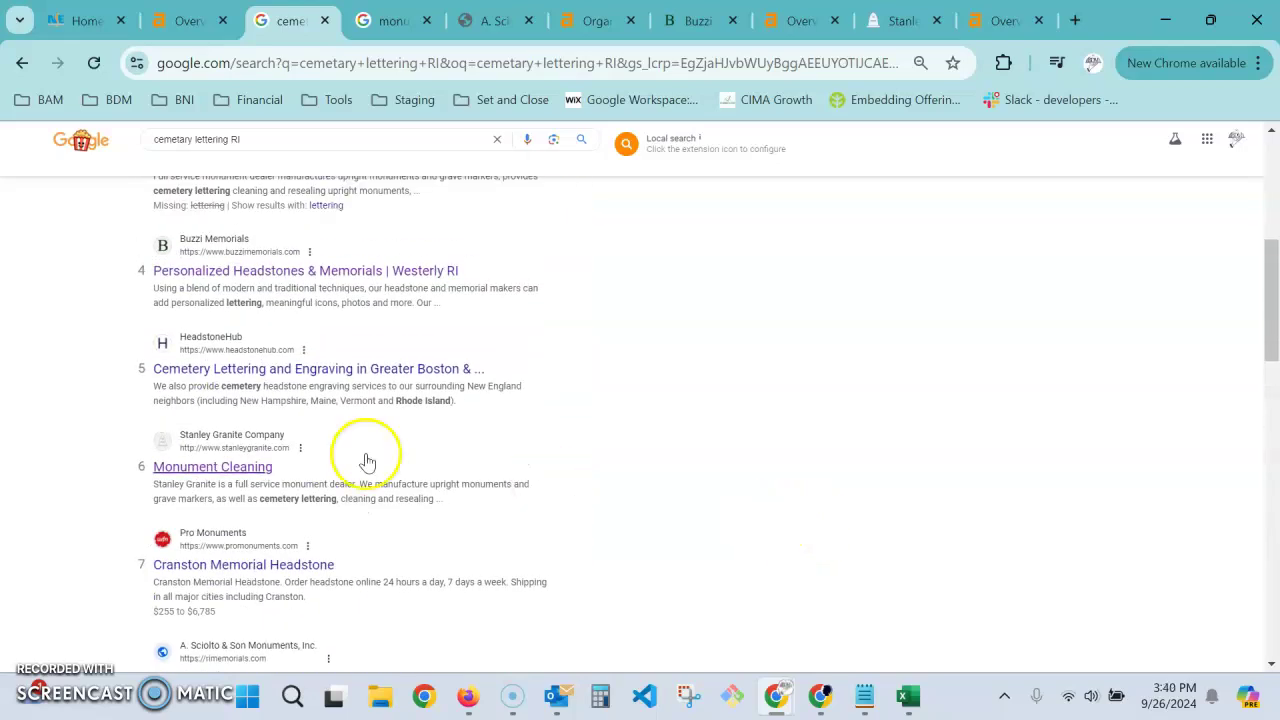
{"action": "scroll", "coordinate": [367, 462], "scroll_direction": "up", "scroll_amount": 3}
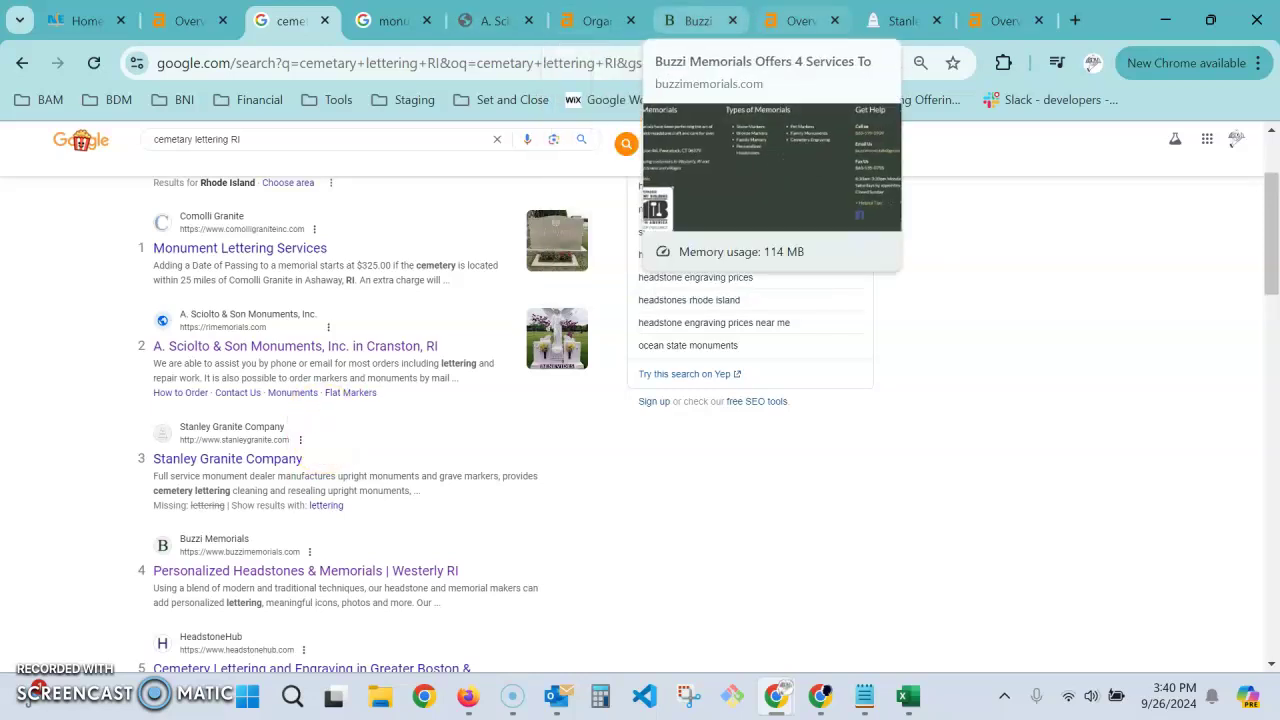
{"action": "left_click", "coordinate": [800, 20]}
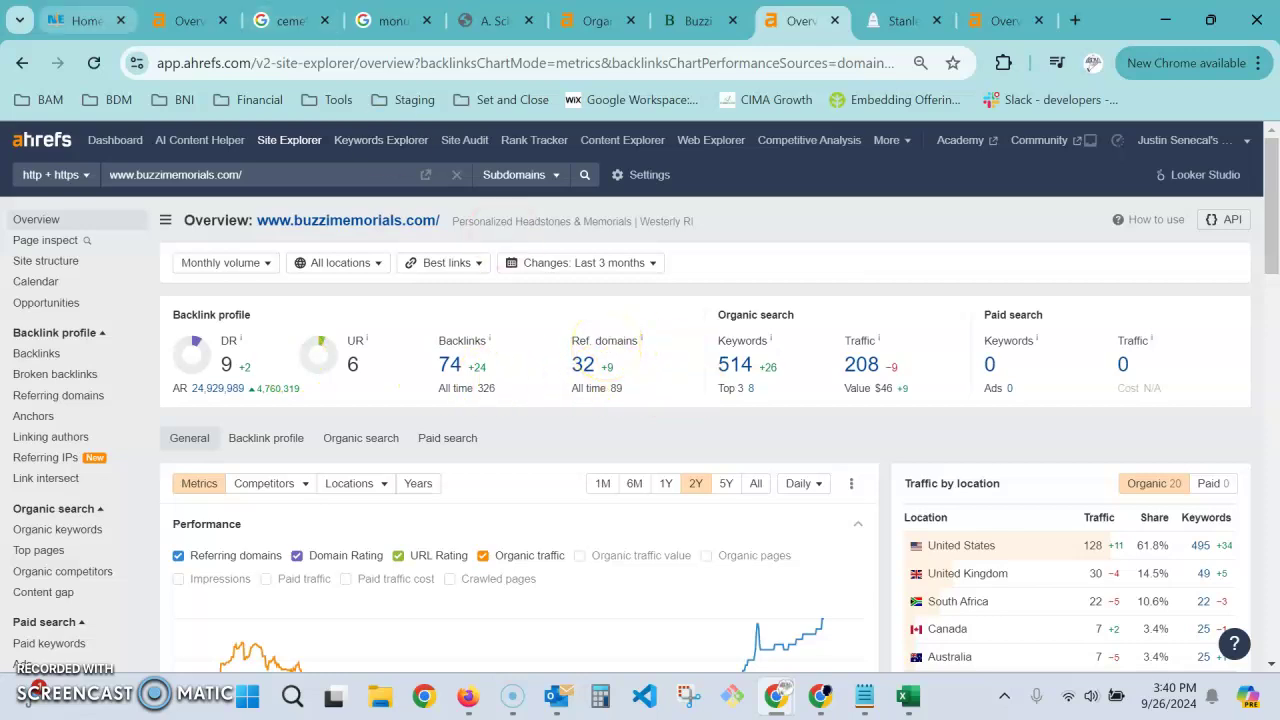
Examine the main heading, the before-and-after slider and the Services heading on the northeaststonewriters.com home page.
{"action": "left_click", "coordinate": [88, 20]}
{"action": "scroll", "coordinate": [561, 340], "scroll_direction": "up", "scroll_amount": 5}
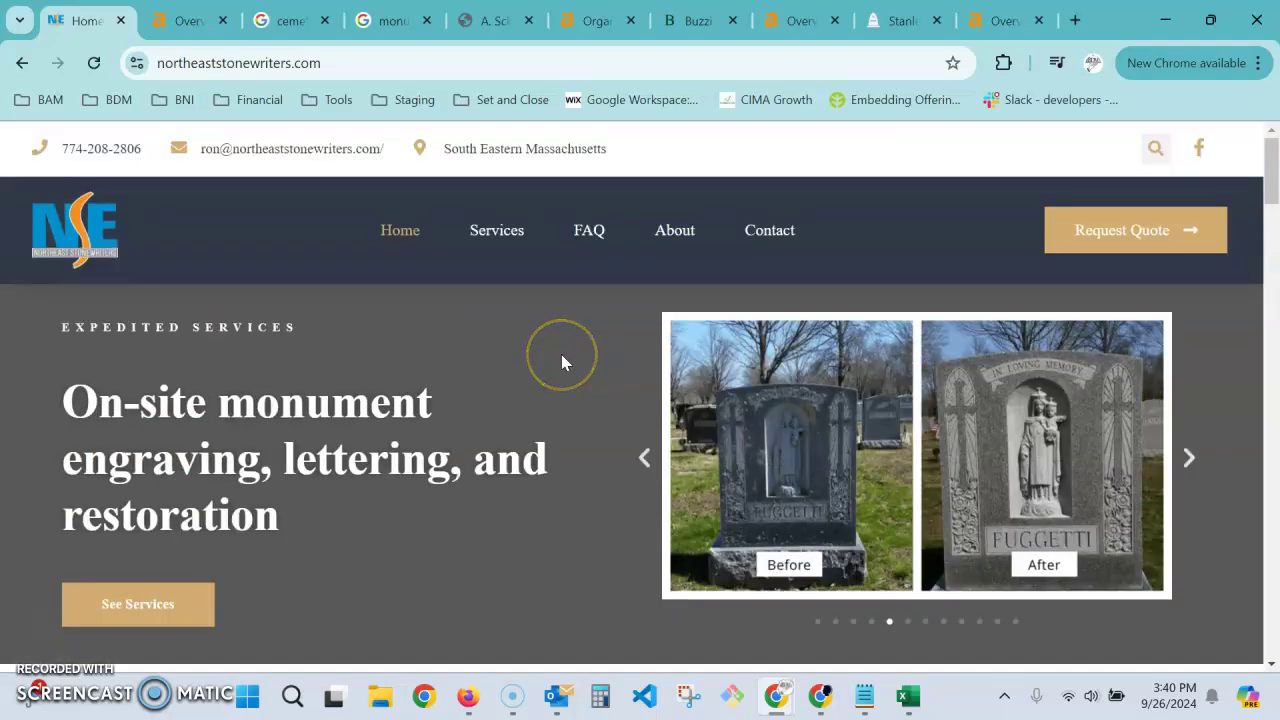
{"action": "left_click", "coordinate": [563, 232]}
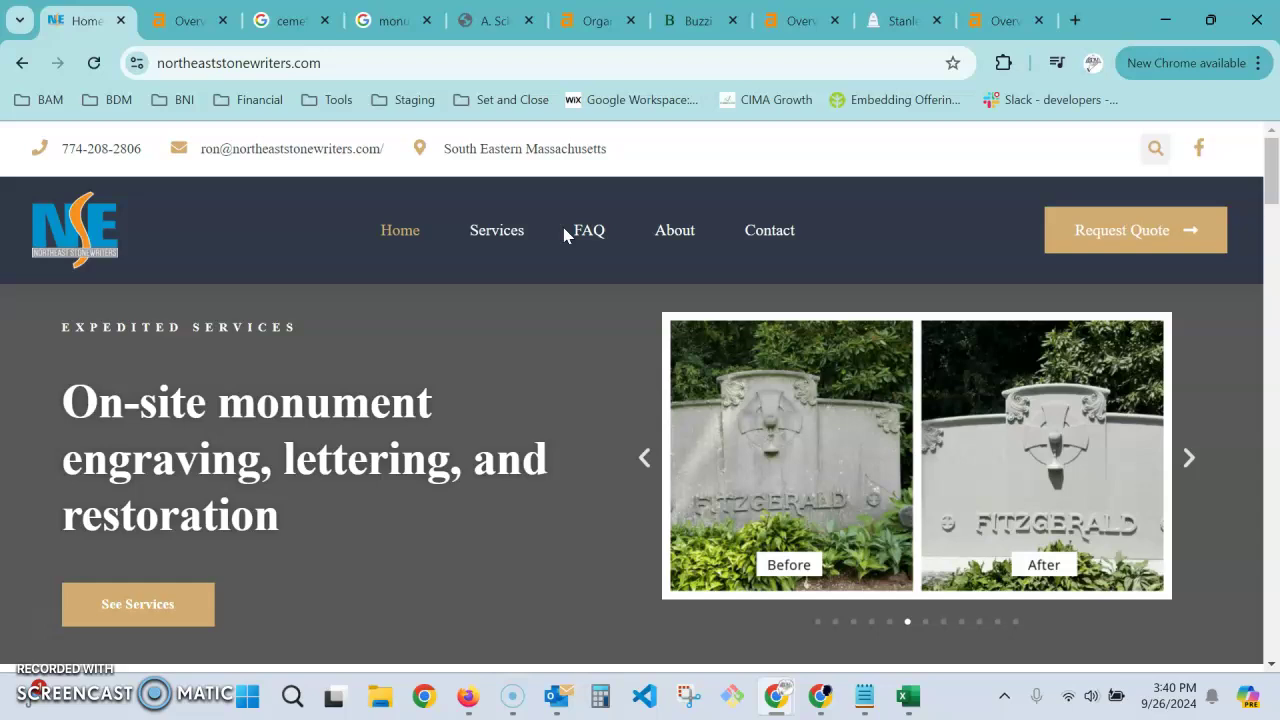
{"action": "scroll", "coordinate": [562, 230], "scroll_direction": "down", "scroll_amount": 2}
{"action": "scroll", "coordinate": [561, 233], "scroll_direction": "down", "scroll_amount": 1}
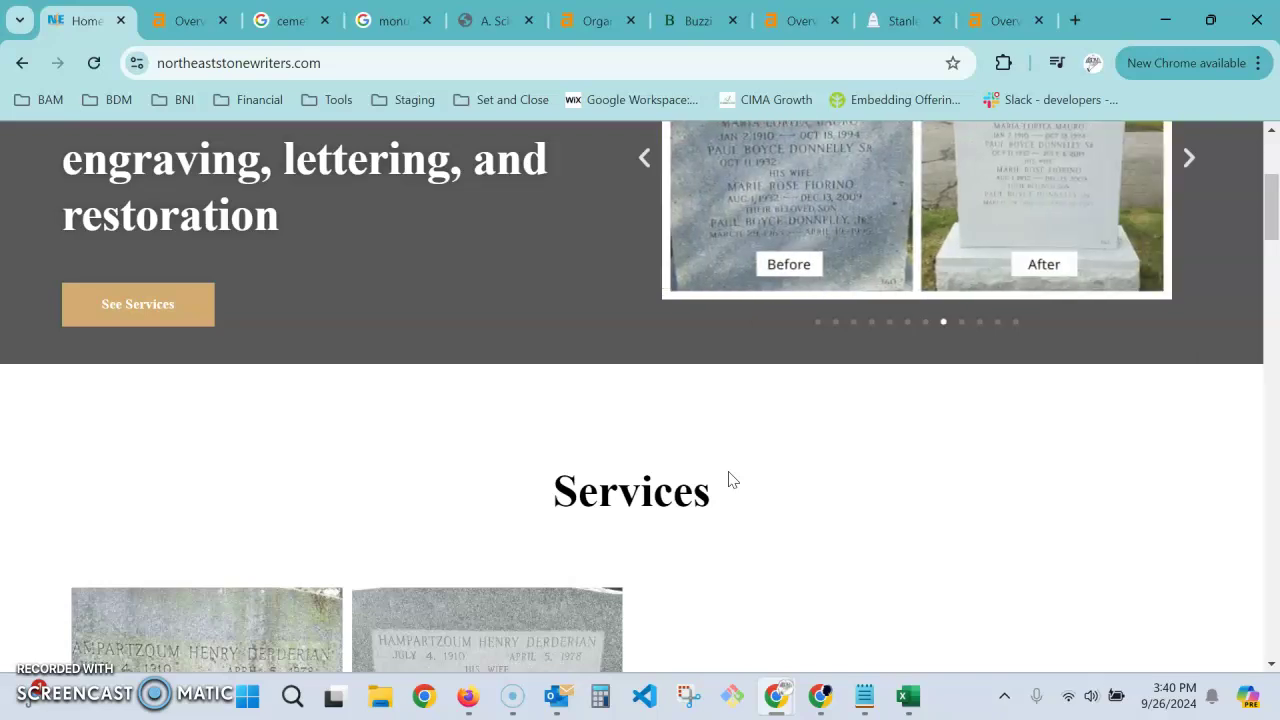
{"action": "scroll", "coordinate": [729, 481], "scroll_direction": "up", "scroll_amount": 2}
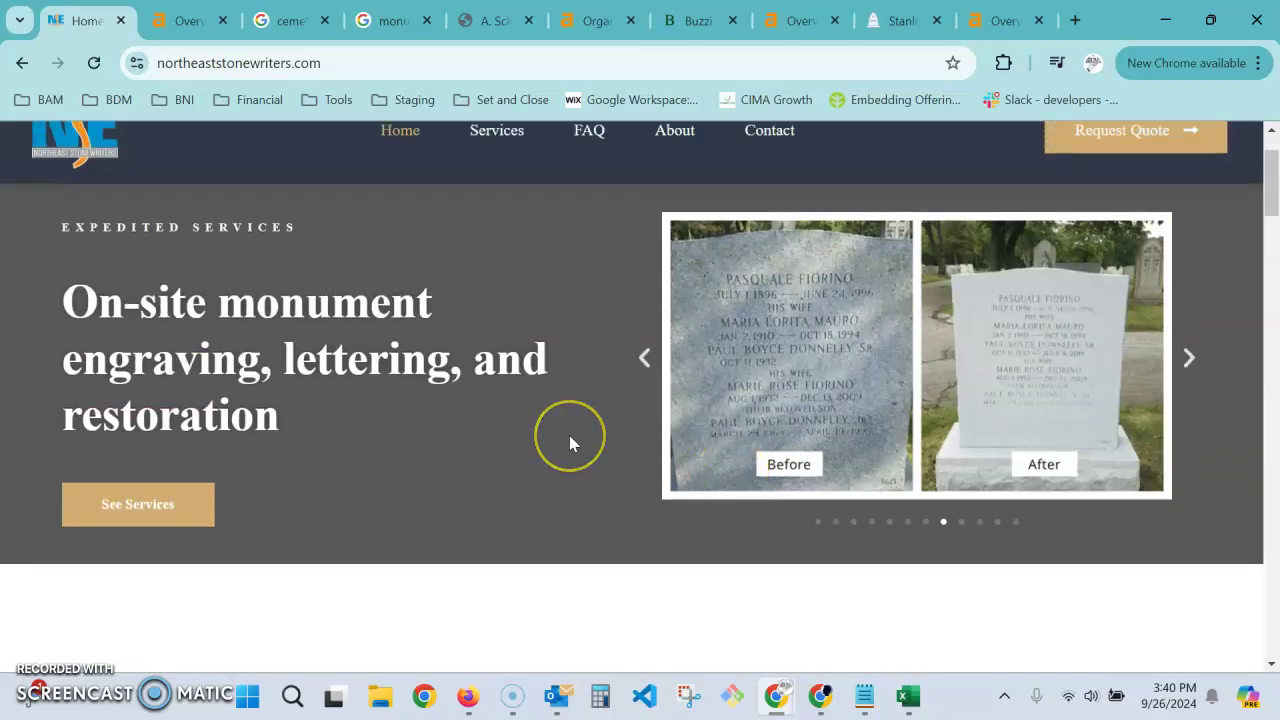
{"action": "scroll", "coordinate": [569, 440], "scroll_direction": "down", "scroll_amount": 1}
{"action": "scroll", "coordinate": [569, 440], "scroll_direction": "down", "scroll_amount": 2}
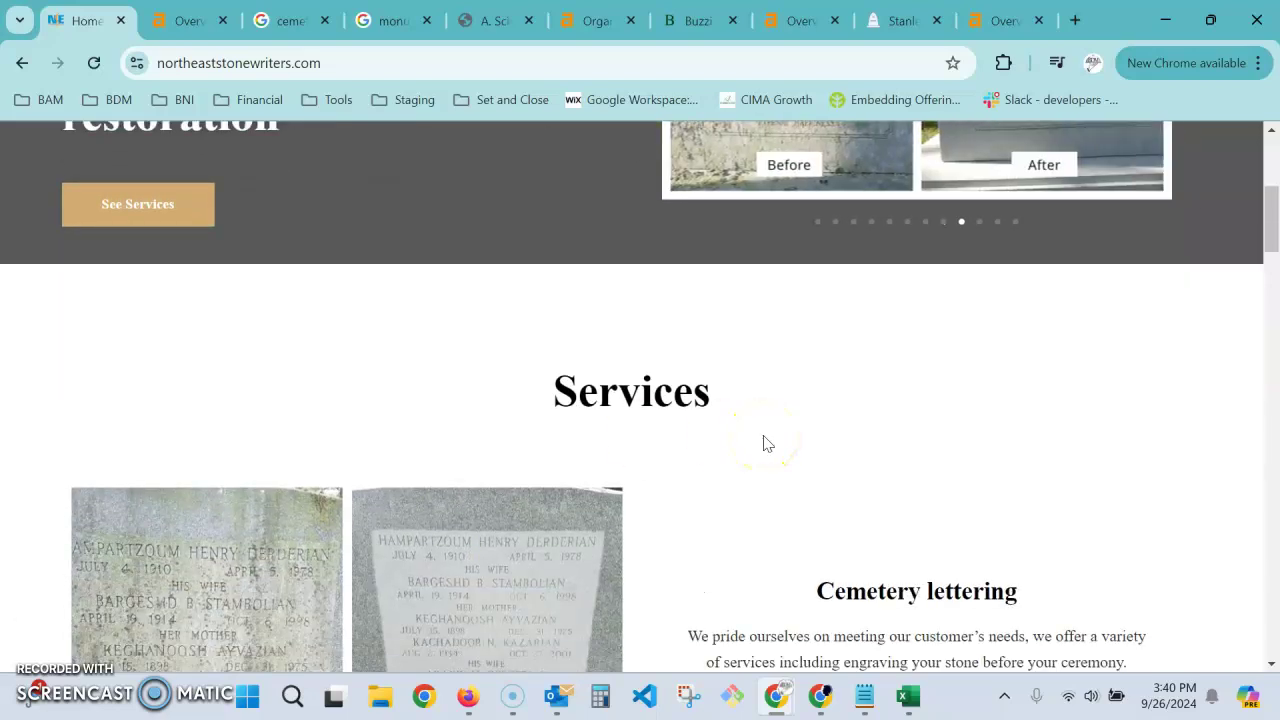
{"action": "left_click_drag", "start_coordinate": [752, 431], "coordinate": [710, 395]}
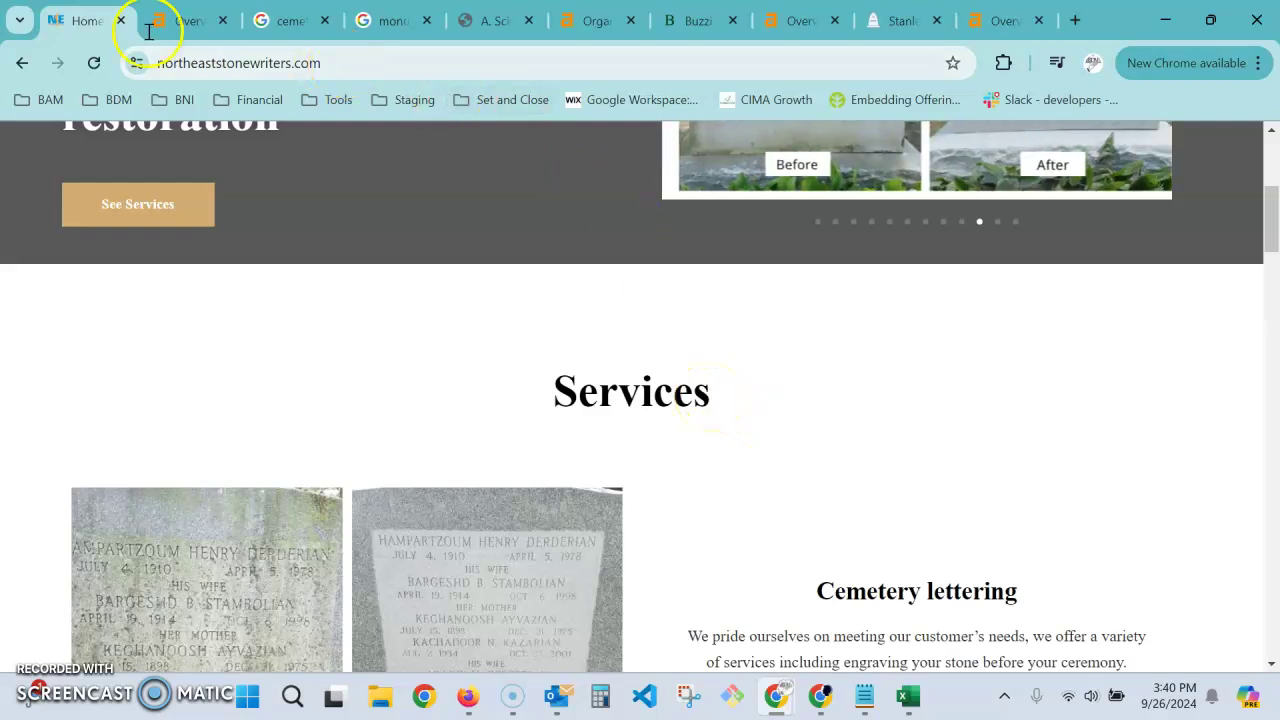
Recheck the highest-ranked competitors in the Google results for "cemetary lettering RI".
{"action": "left_click", "coordinate": [289, 20]}
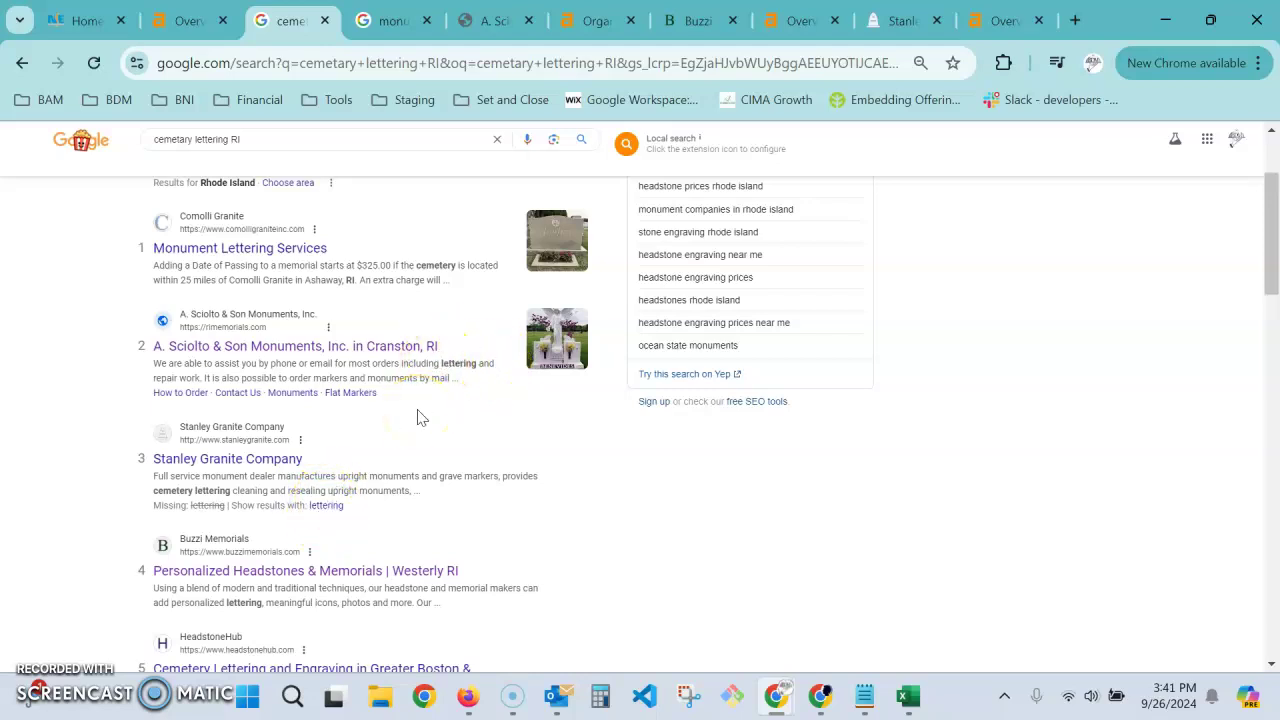
{"action": "scroll", "coordinate": [420, 417], "scroll_direction": "up", "scroll_amount": 1}
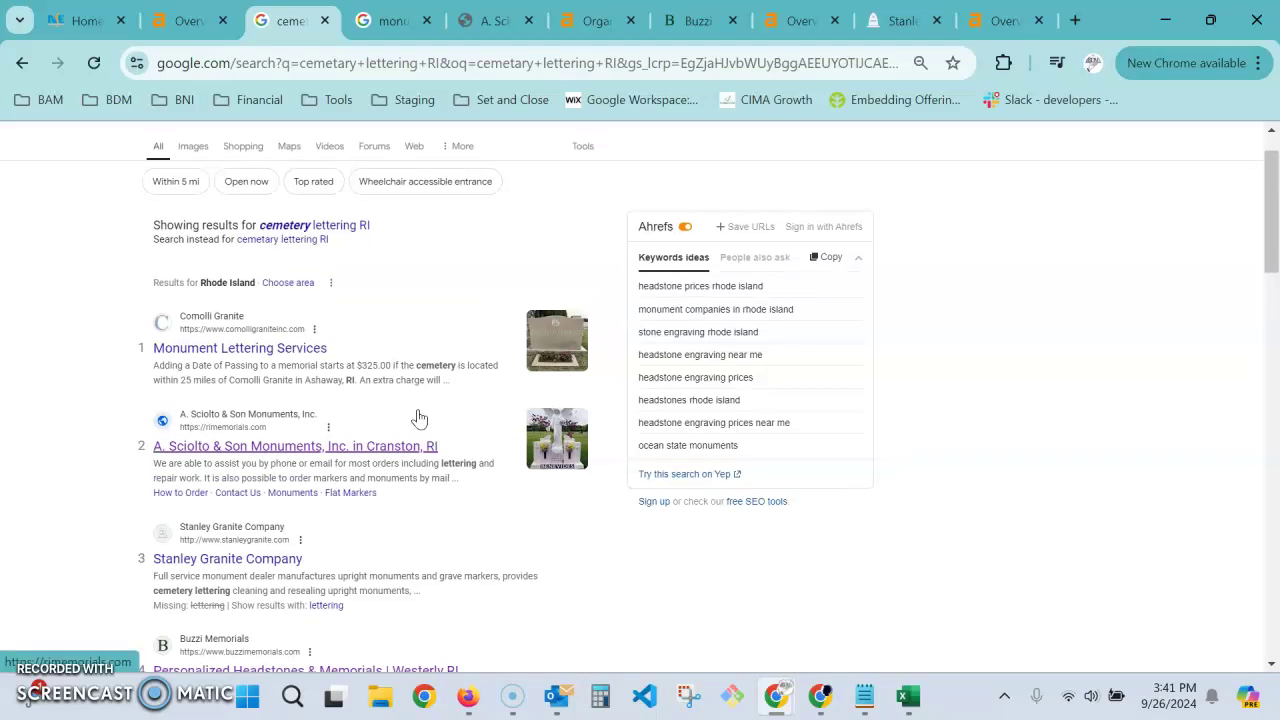
{"action": "scroll", "coordinate": [420, 417], "scroll_direction": "down", "scroll_amount": 1}
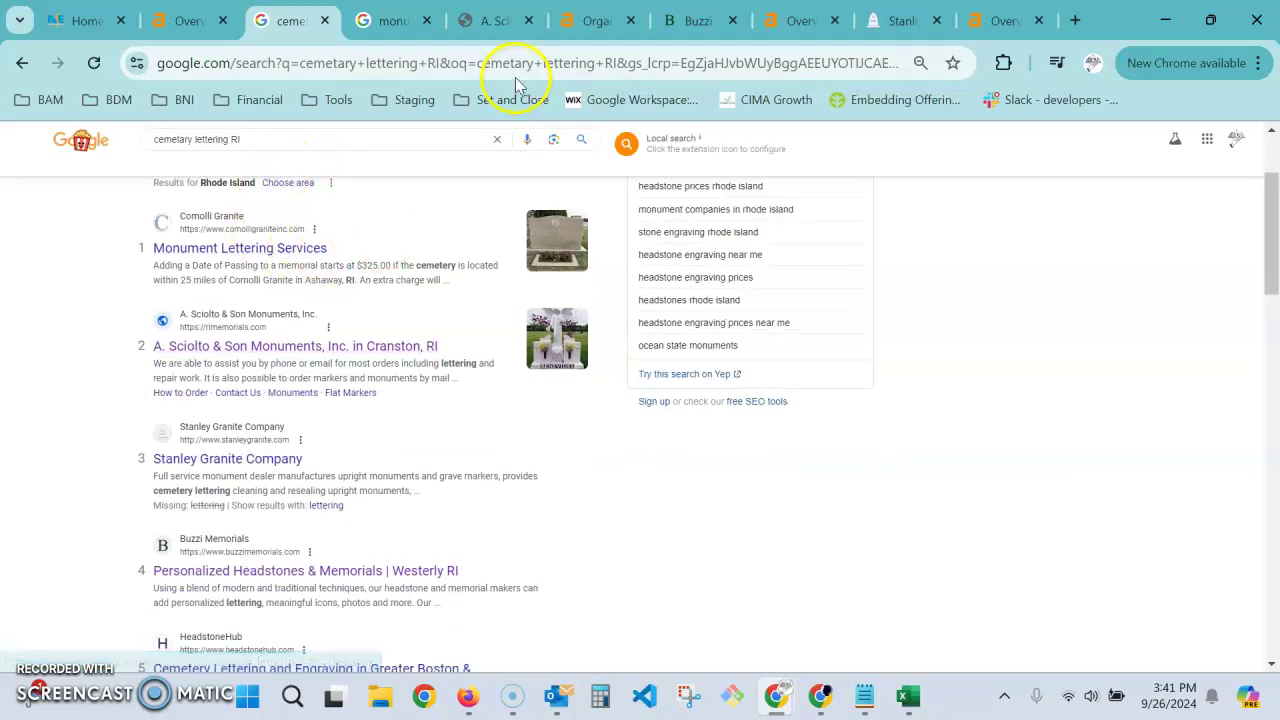
Examine the backlink profile and performance chart of buzzimemorials.com in Ahrefs, and return to the northeaststonewriters.com home page.
{"action": "left_click", "coordinate": [800, 20]}
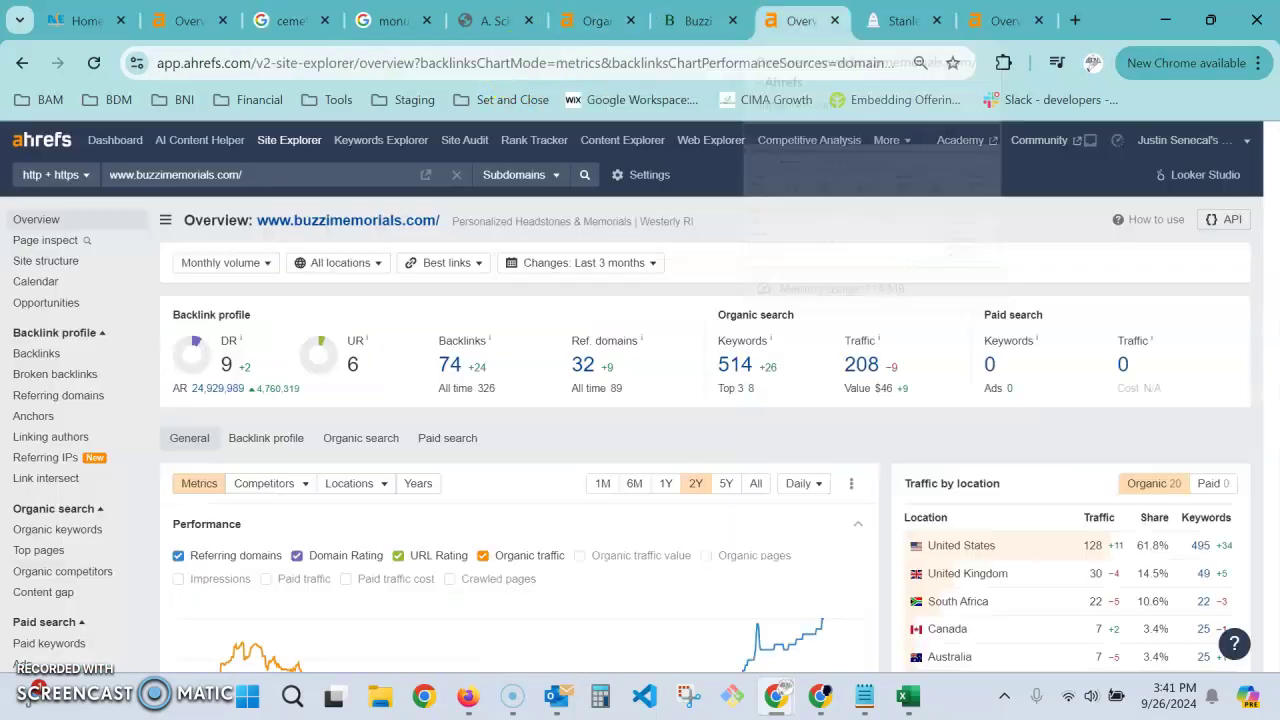
{"action": "scroll", "coordinate": [508, 491], "scroll_direction": "down", "scroll_amount": 2}
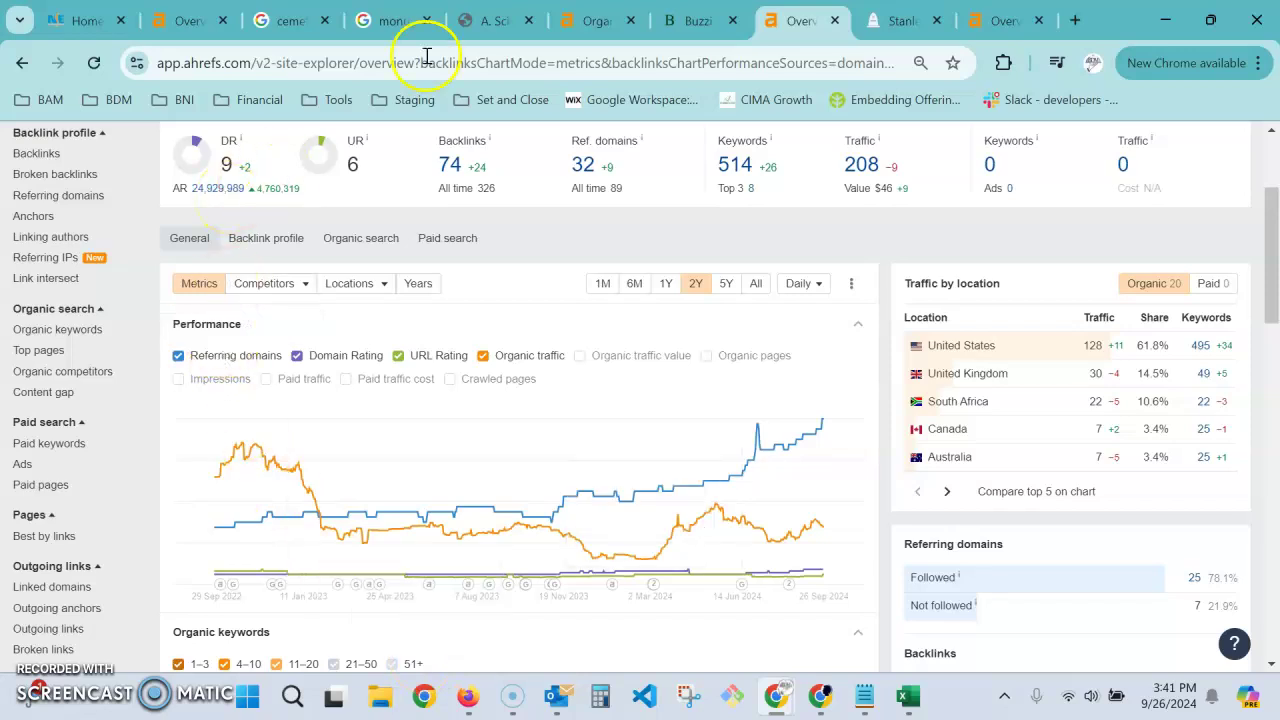
{"action": "left_click", "coordinate": [84, 20]}
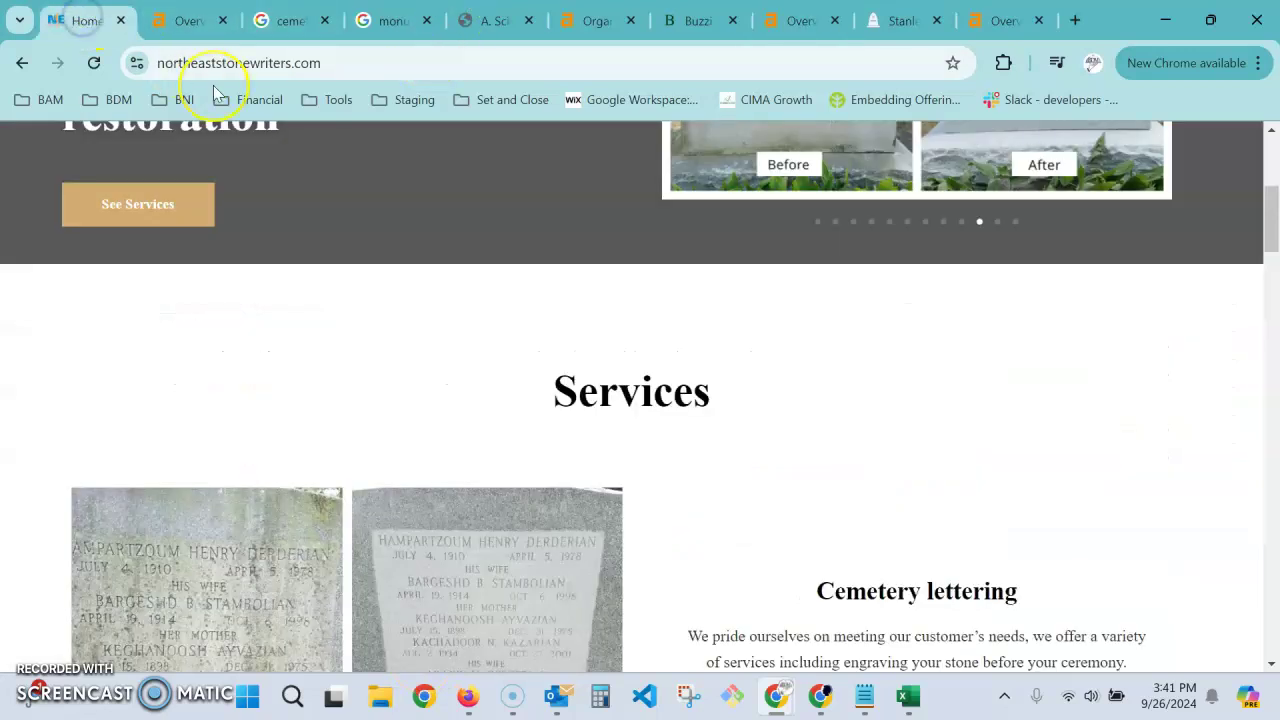